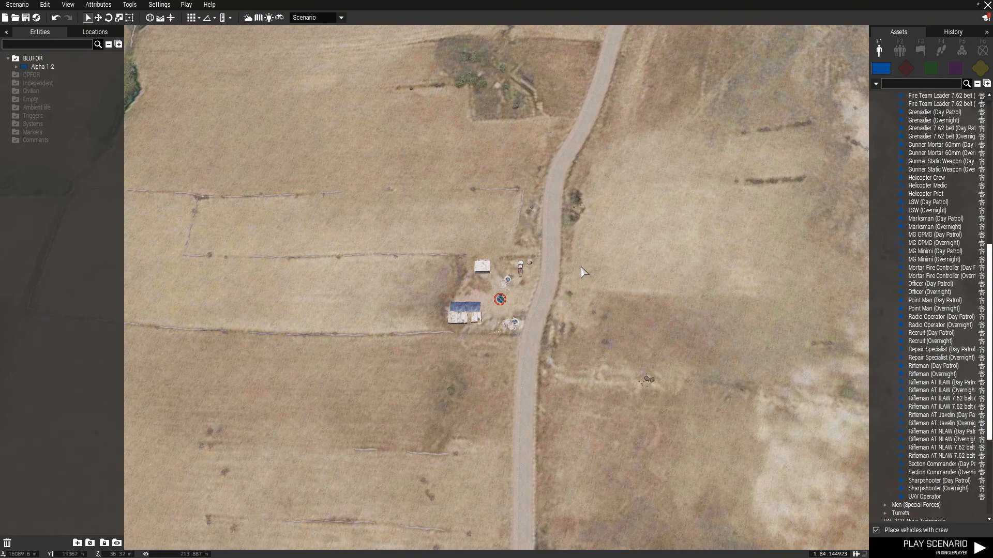
Step: Place a BLUFOR NATO infantry Sentry group beside the road, just east of the small compound
scroll(583, 271, up, 3)
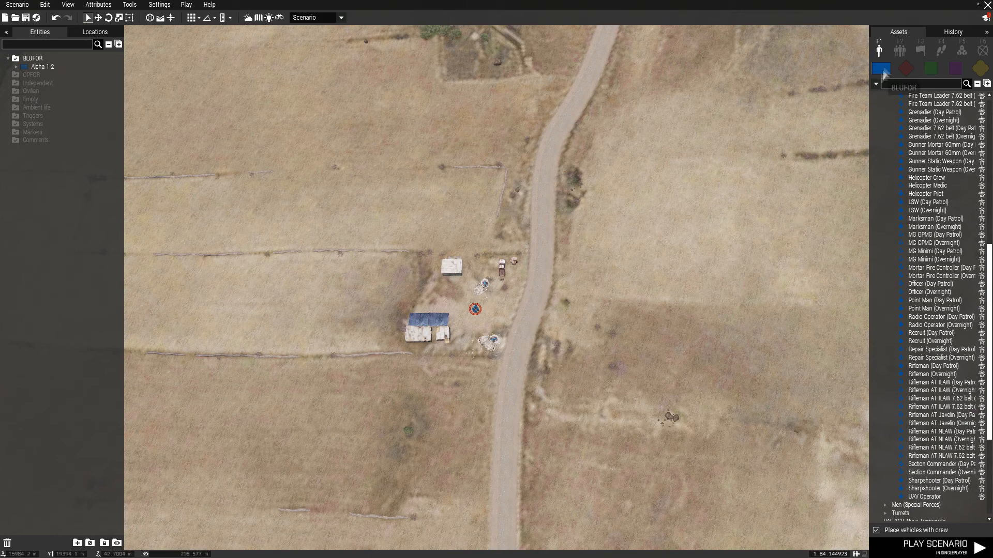
click(900, 49)
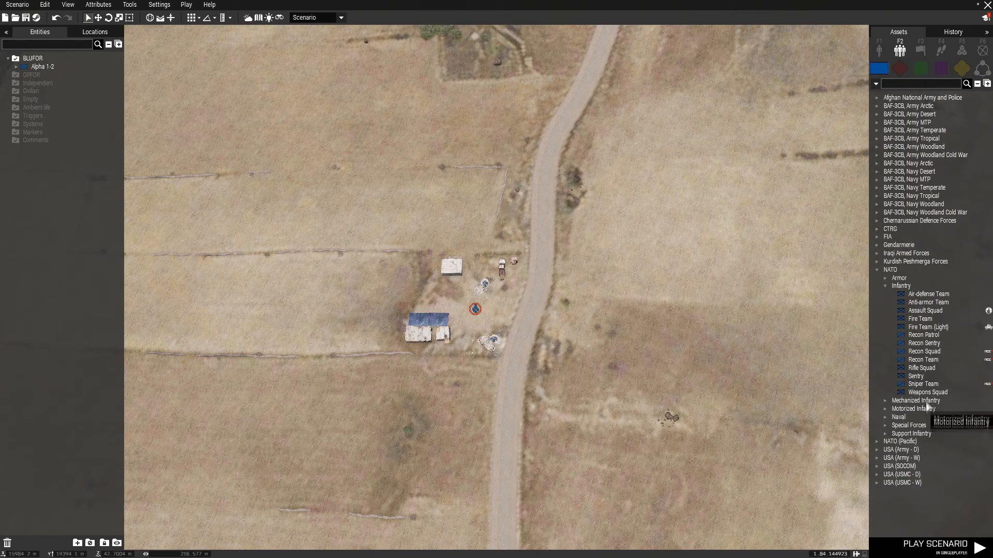
click(917, 377)
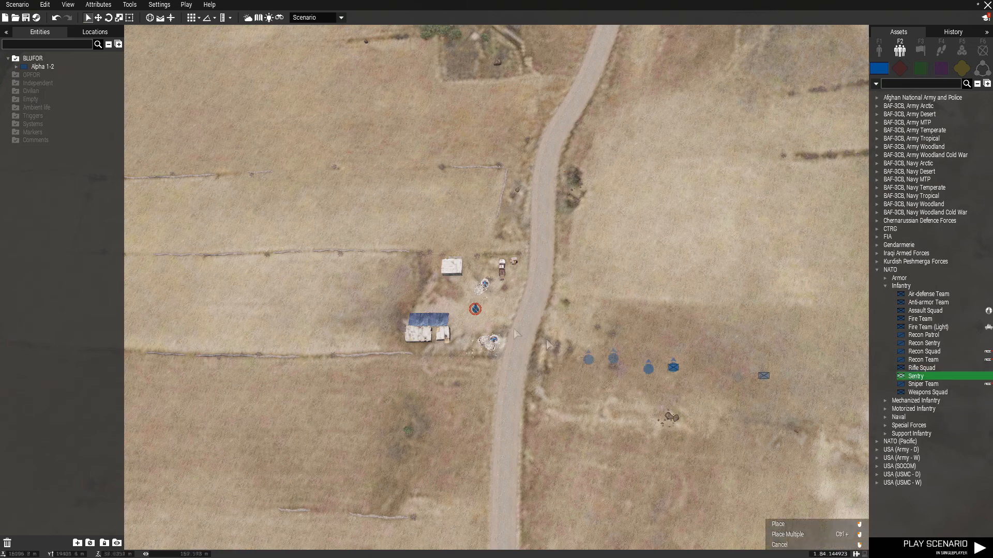
click(551, 304)
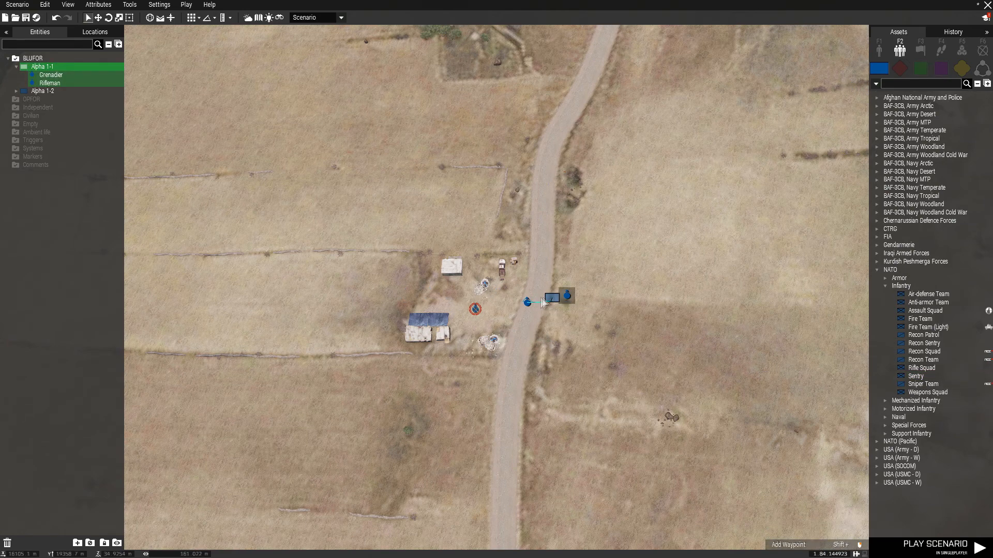
Step: Add five Move waypoints to the sentry group, looping around the compound and returning to the road near the group
shift+right_click(541, 243)
shift+right_click(404, 241)
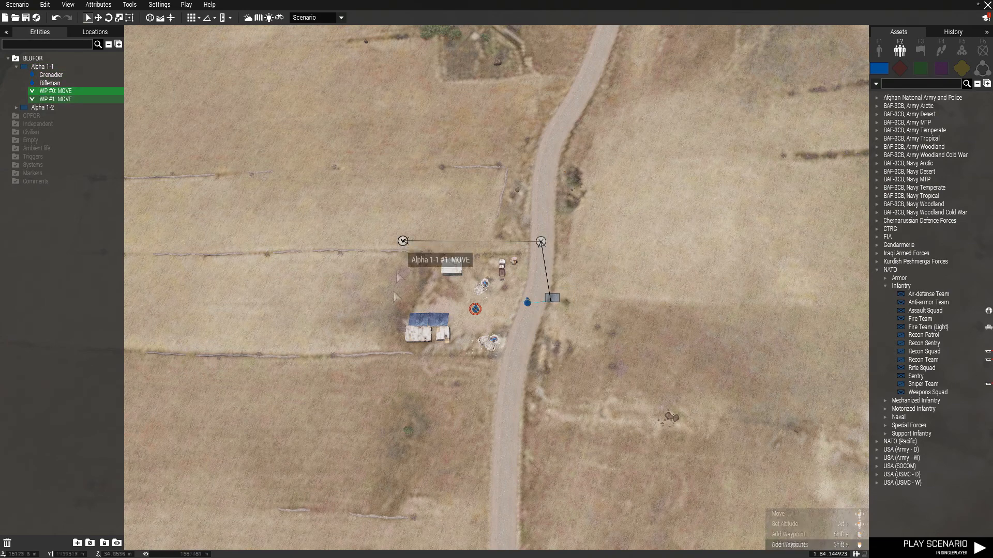
shift+right_click(378, 379)
shift+right_click(514, 386)
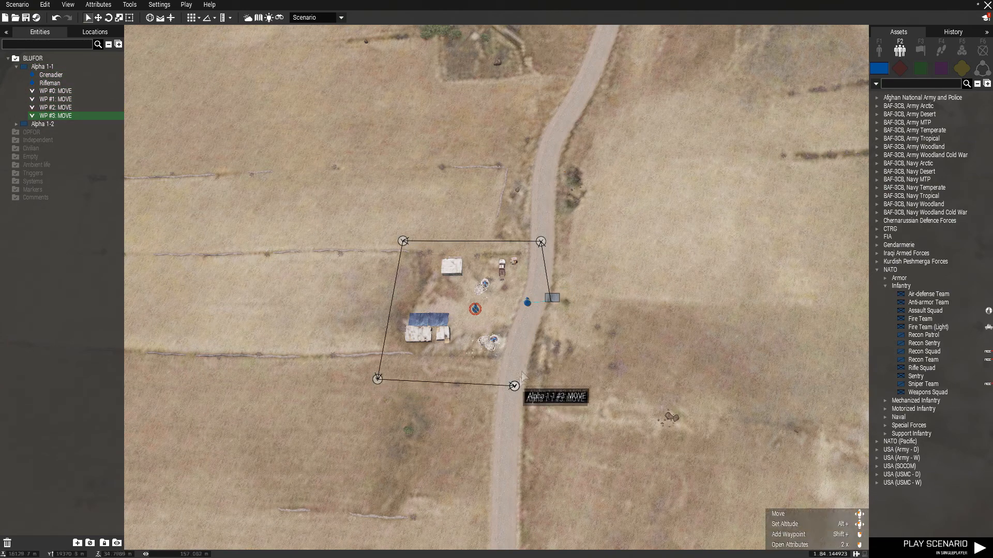
shift+right_click(536, 316)
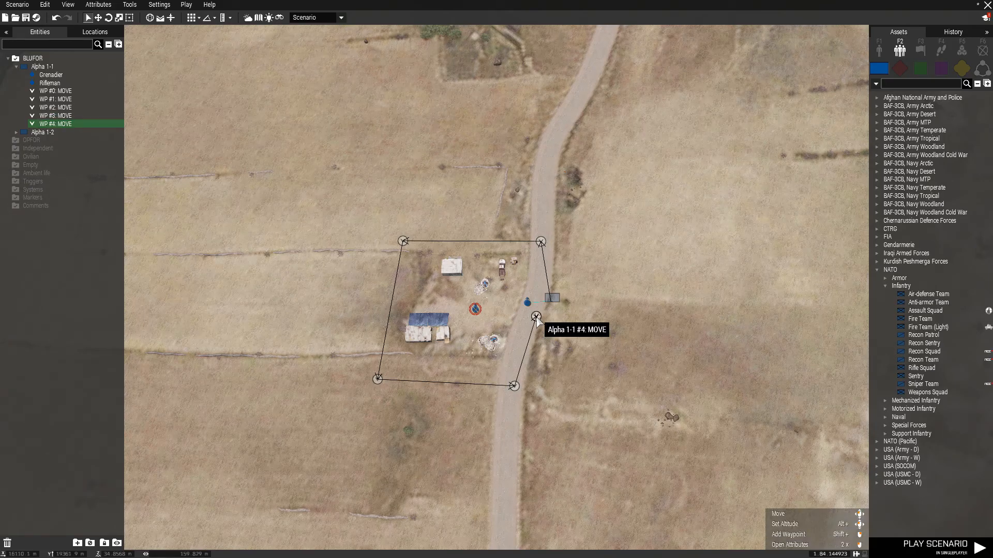
Step: Change the type of the loop's last waypoint, the one beside the sentry group, to Cycle
double_click(537, 316)
scroll(489, 192, up, 5)
click(490, 184)
click(560, 448)
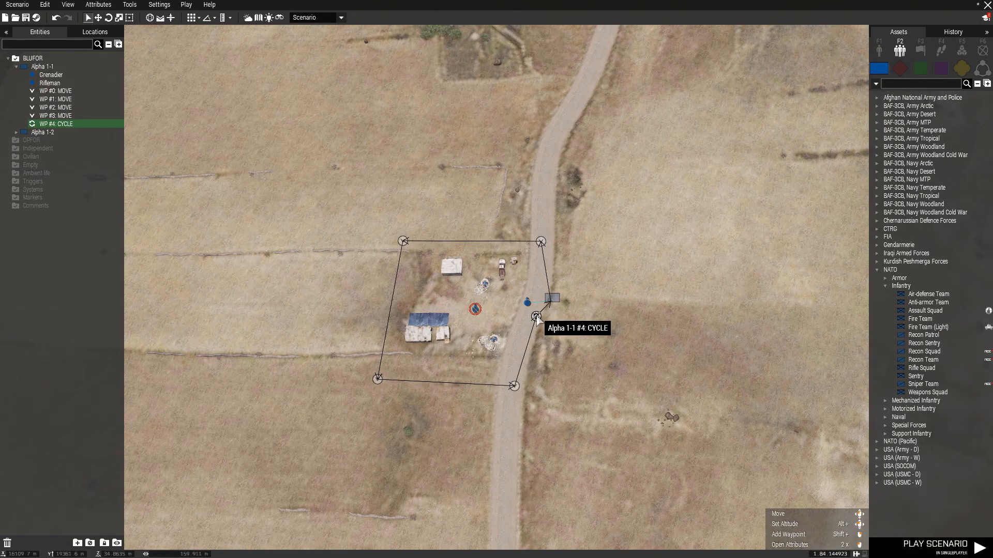
Step: Shift the sentry group slightly west toward the road and add a Move waypoint at the road junction north of the compound
drag(551, 298, 539, 301)
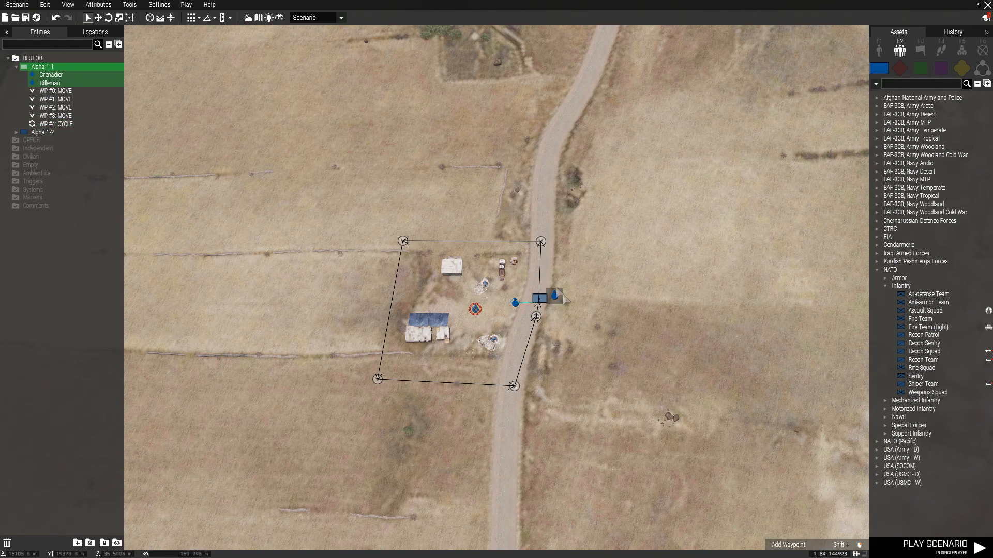
click(536, 317)
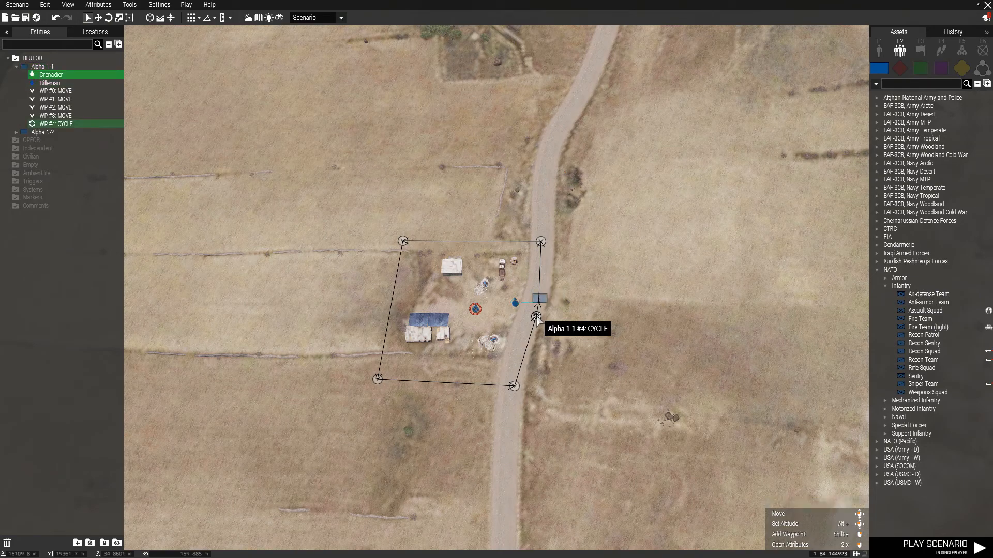
scroll(537, 317, down, 5)
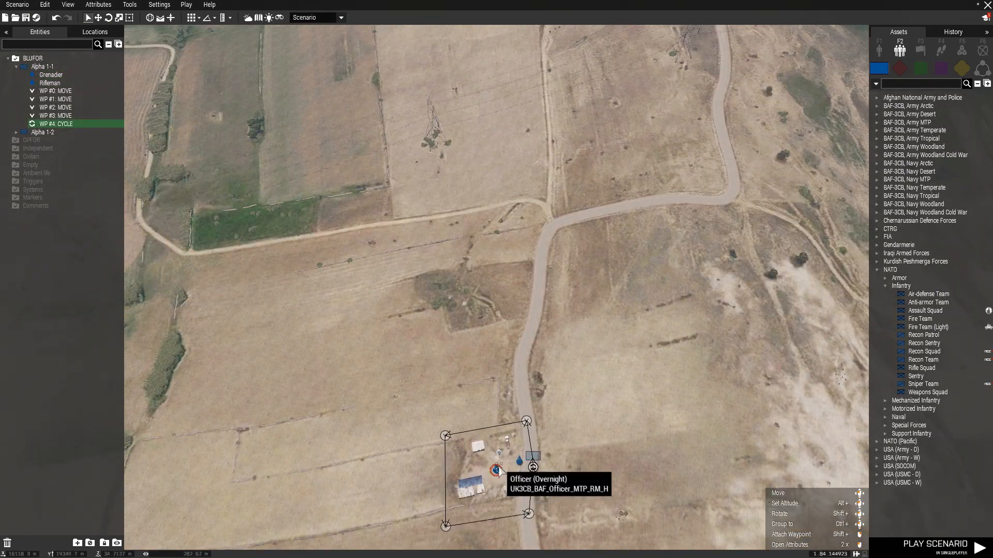
shift+click(549, 234)
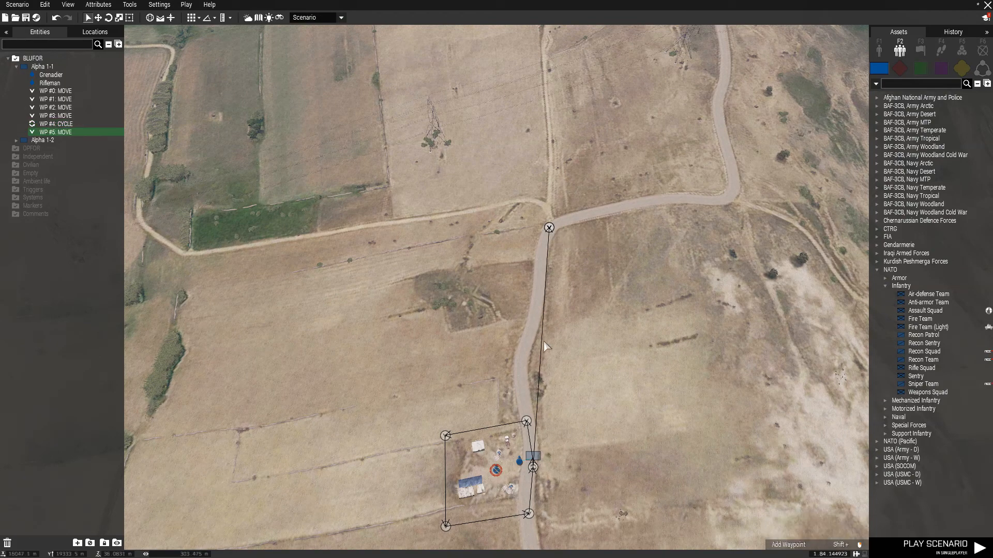
Step: Set the junction waypoint's speed mode to the fastest option and its formation to line
scroll(538, 460, up, 2)
scroll(541, 462, up, 2)
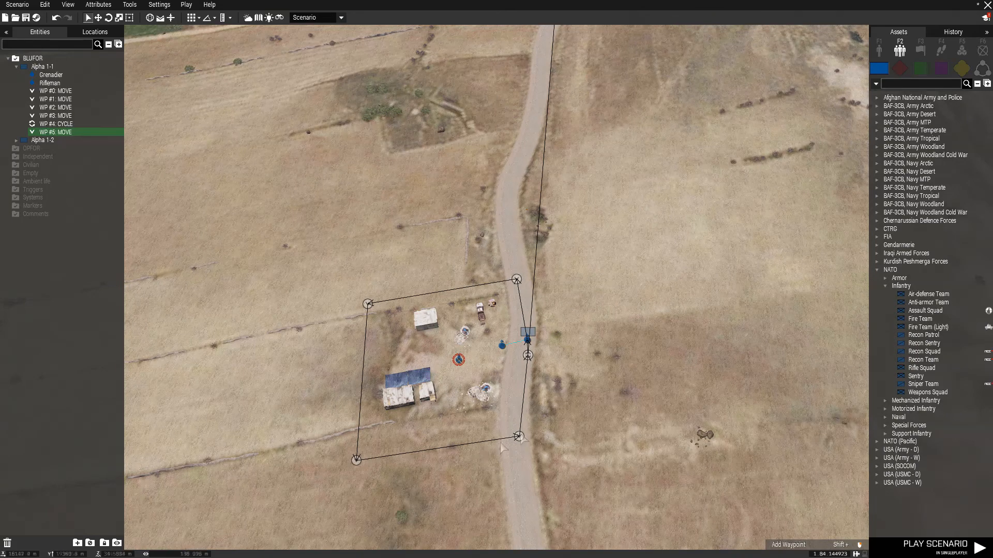
key(w)
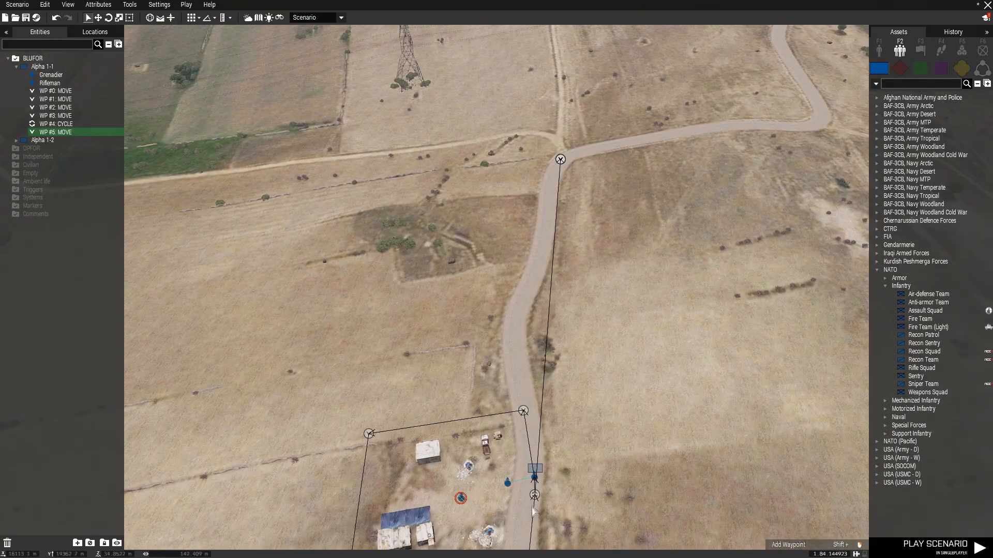
key(s)
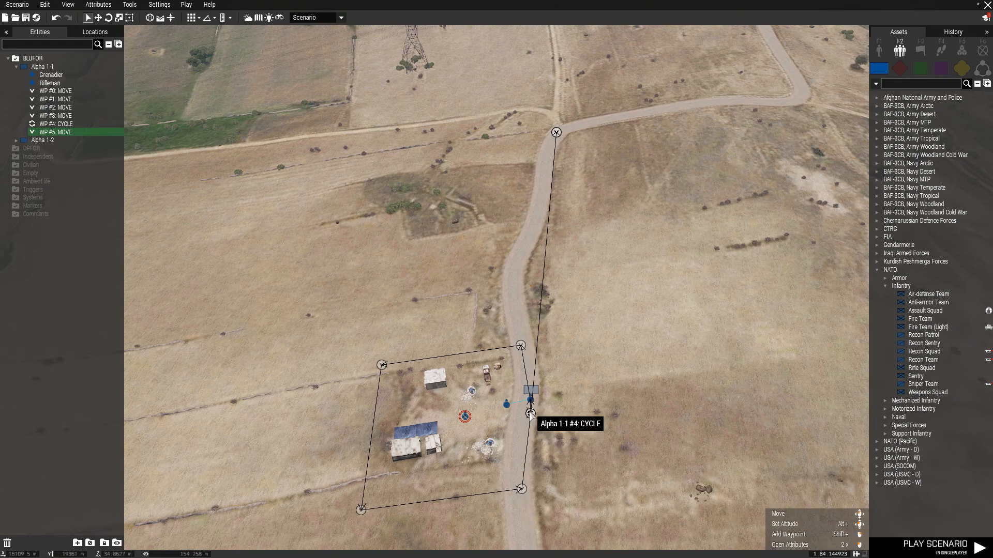
double_click(556, 136)
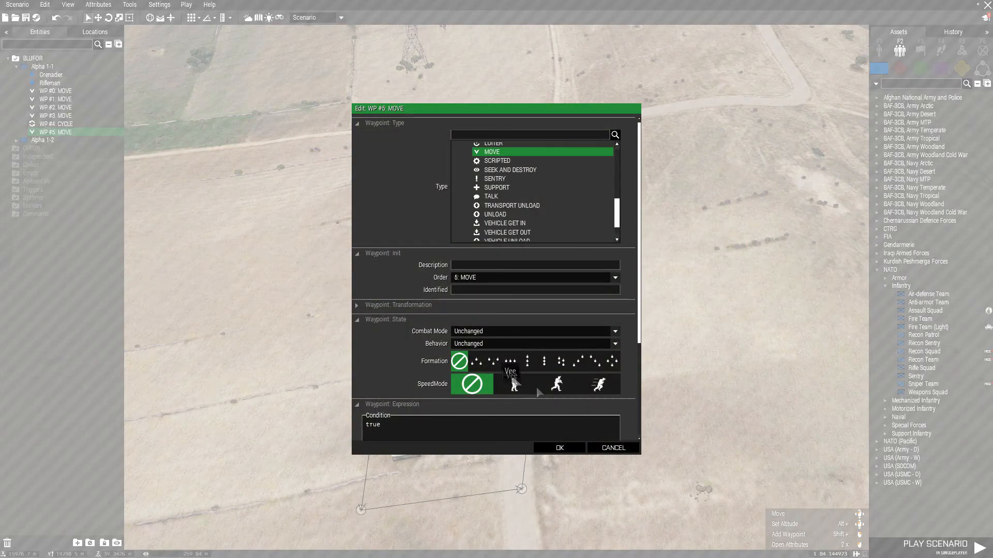
click(601, 385)
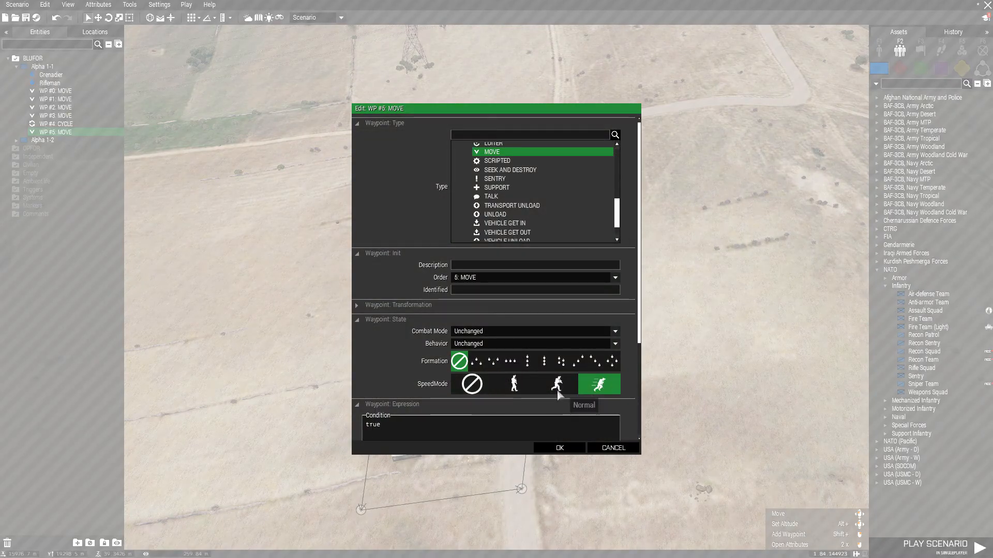
click(510, 364)
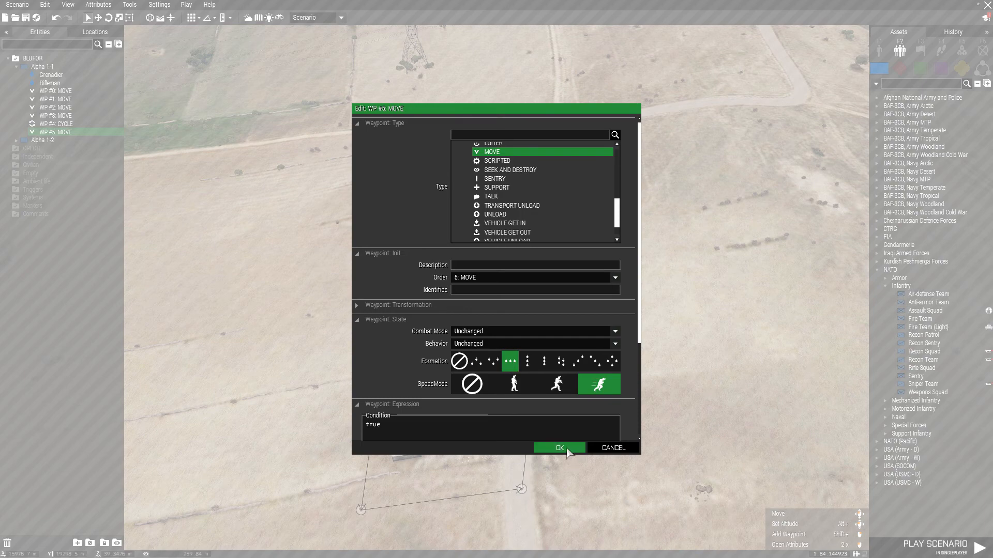
click(567, 450)
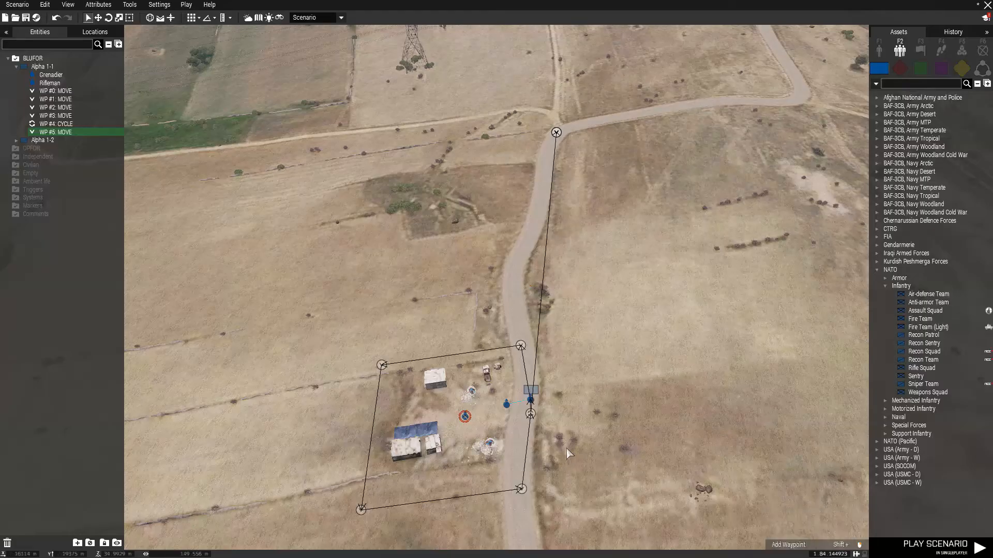
Step: Set the first patrol waypoint, WP #0, to Limited speed mode and Safe behavior
double_click(520, 345)
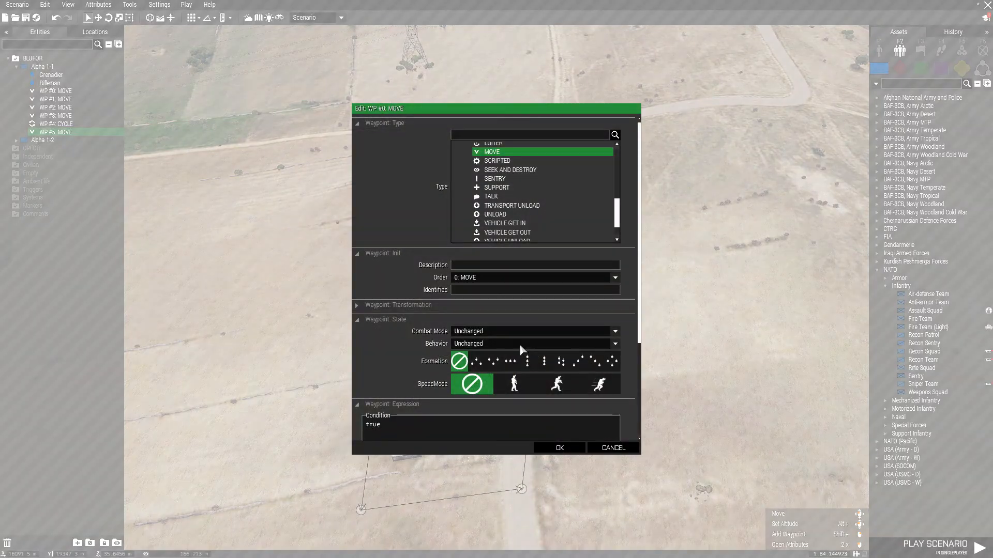
click(514, 384)
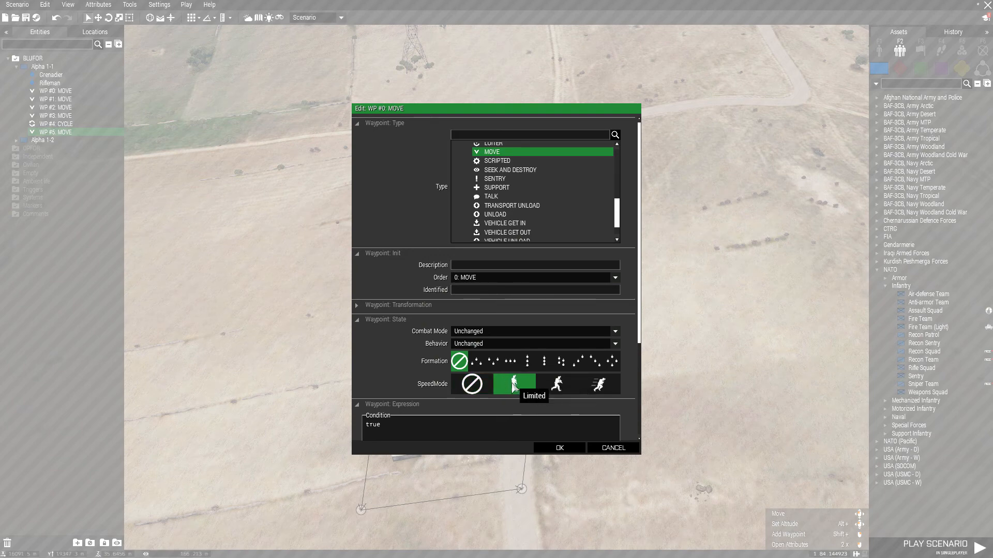
click(490, 343)
click(491, 368)
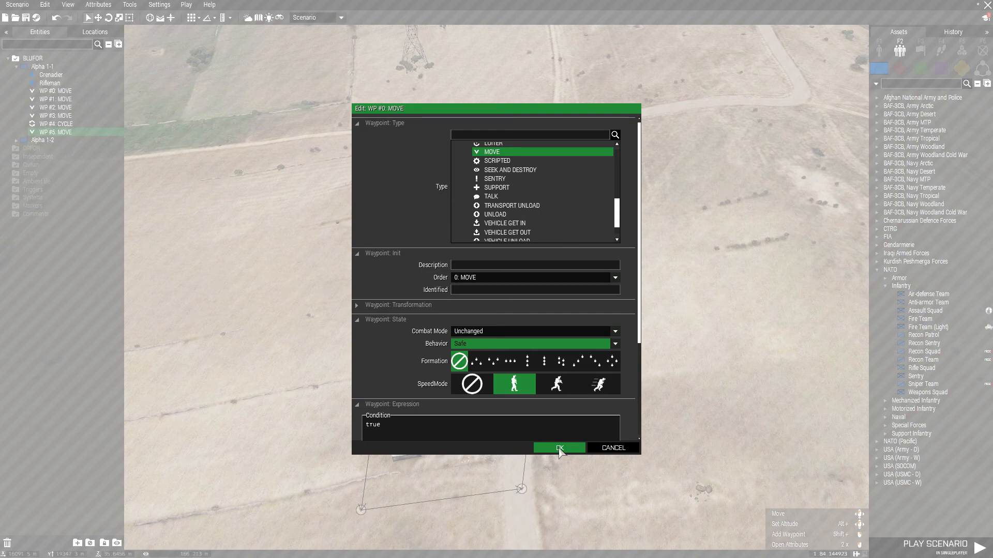
click(560, 447)
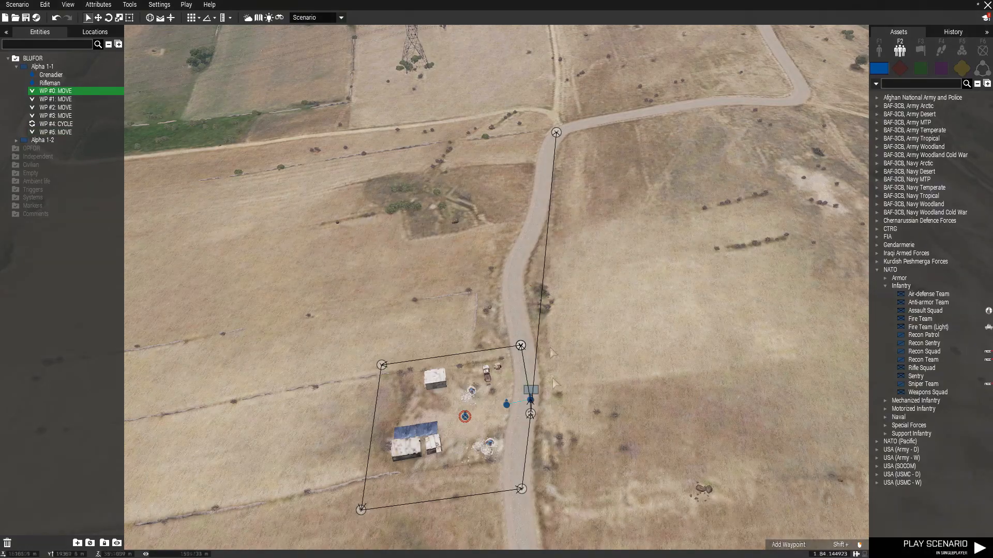
Step: Set the junction waypoint's behavior to Combat and its combat mode to Open Fire
double_click(556, 133)
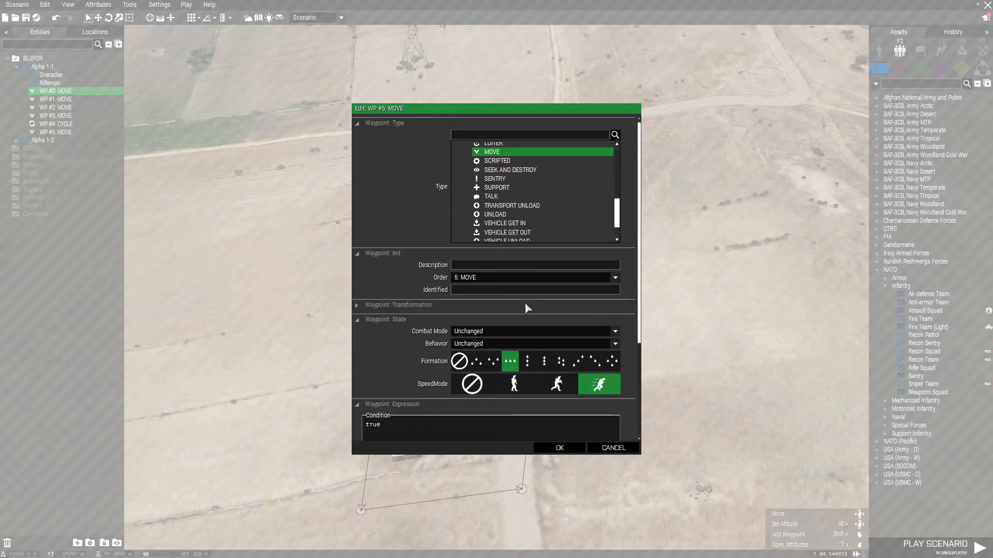
click(493, 342)
click(484, 389)
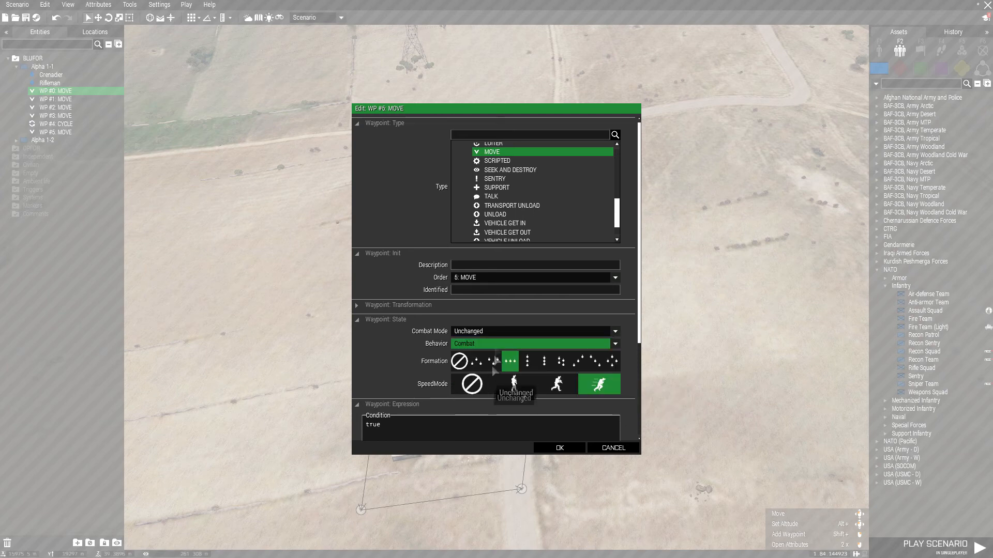
click(494, 332)
click(484, 381)
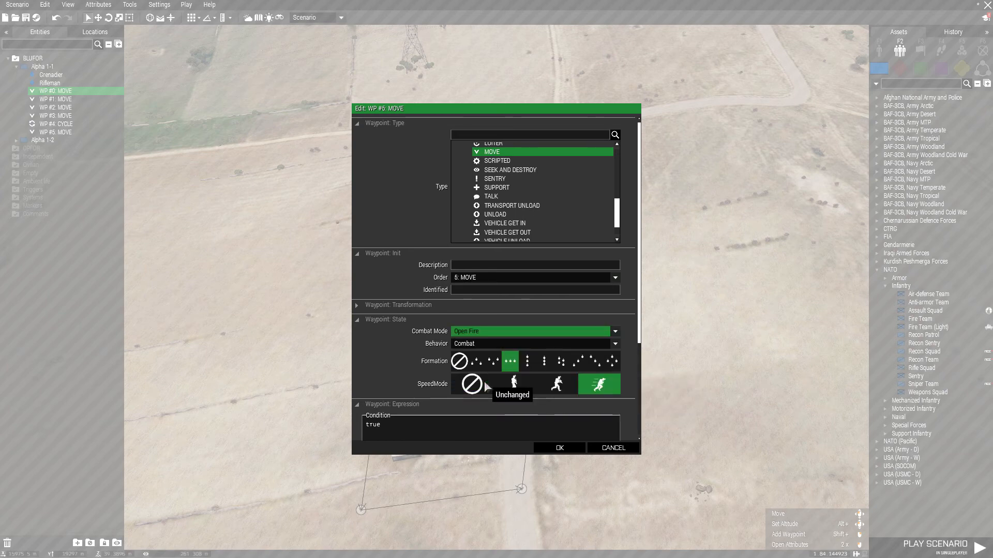
click(561, 447)
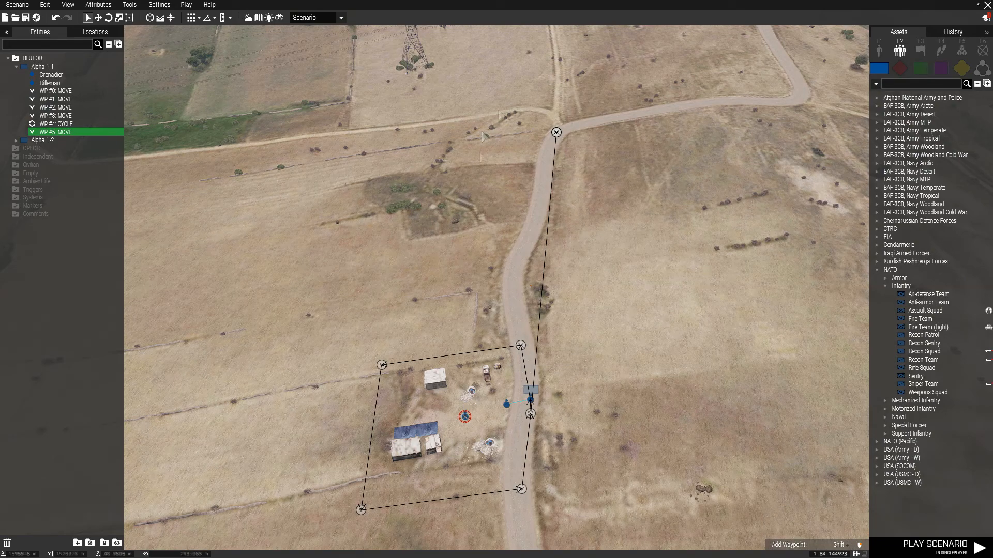
Step: Place a 10x10x10 m trigger over the small white hut at the north end of the compound
mouse_move(586, 418)
right_down()
mouse_move(634, 370)
mouse_move(603, 406)
mouse_move(592, 399)
right_up()
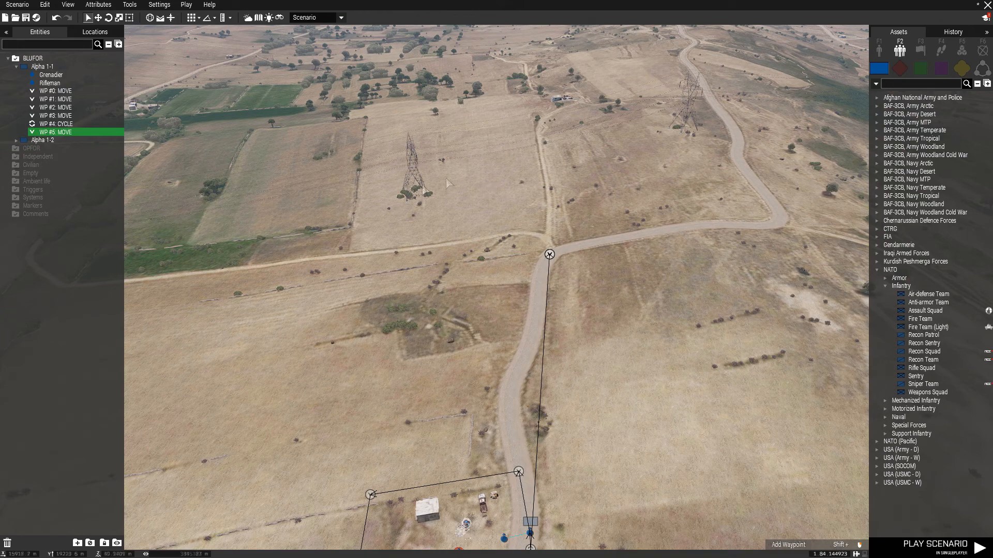
right_drag(597, 417, 606, 471)
scroll(436, 261, up, 5)
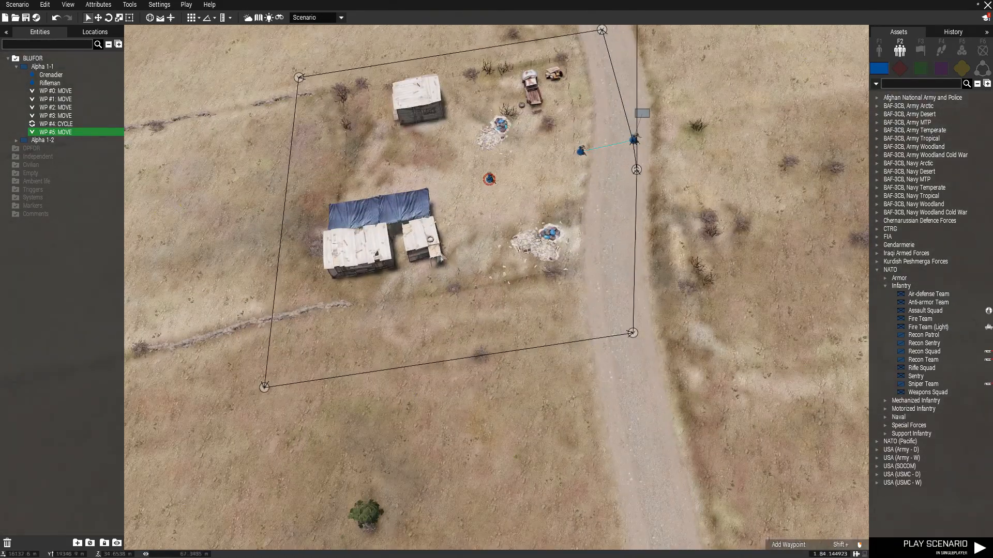
scroll(511, 245, up, 3)
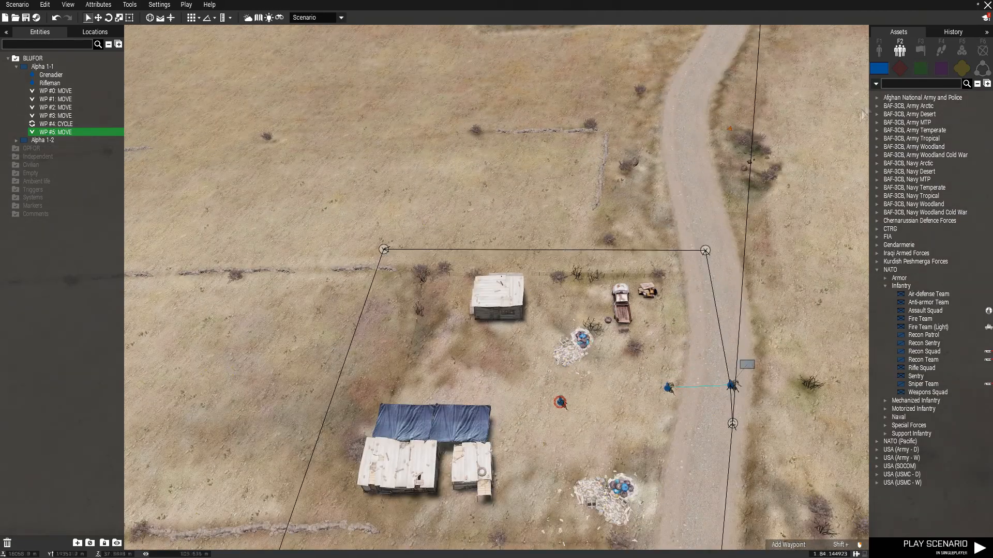
click(920, 49)
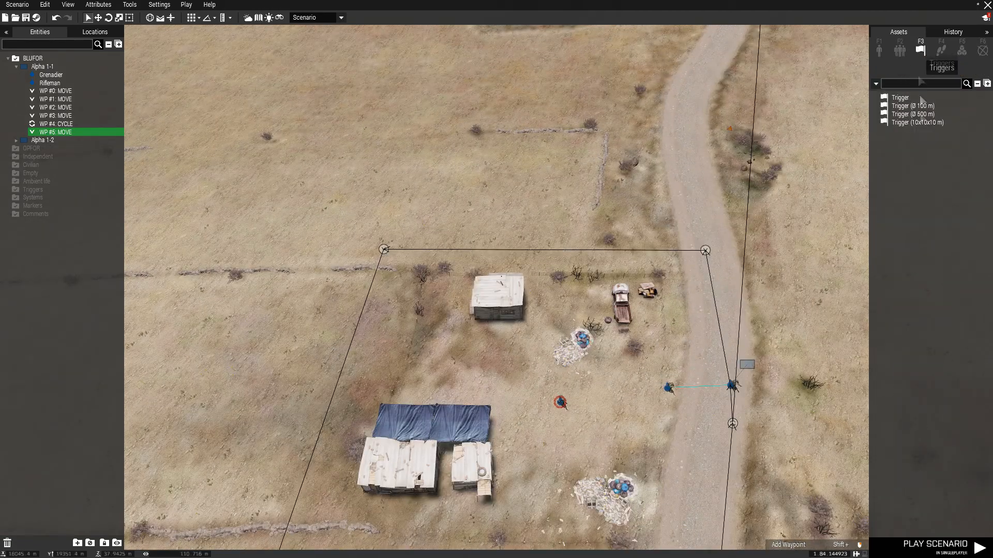
click(912, 123)
key(w)
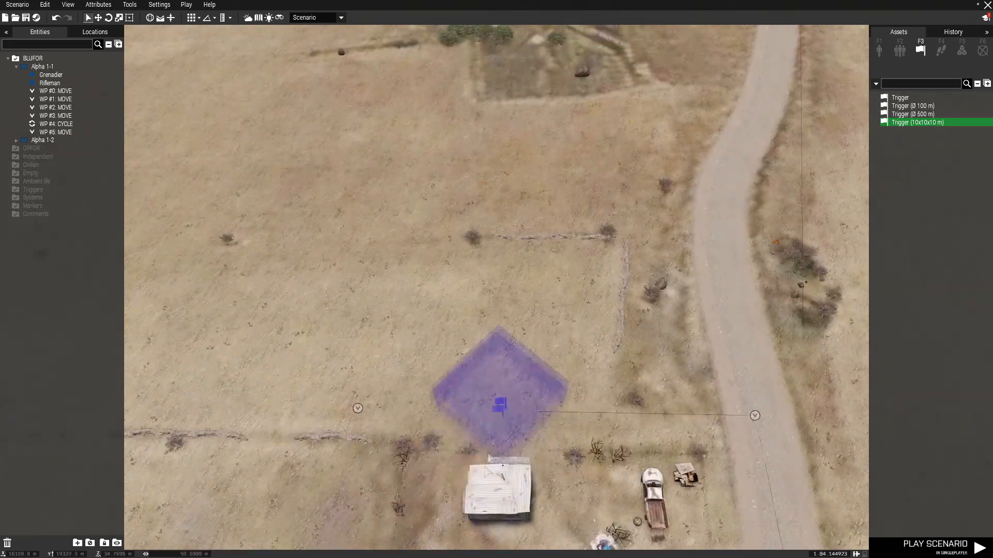
click(492, 512)
key(s)
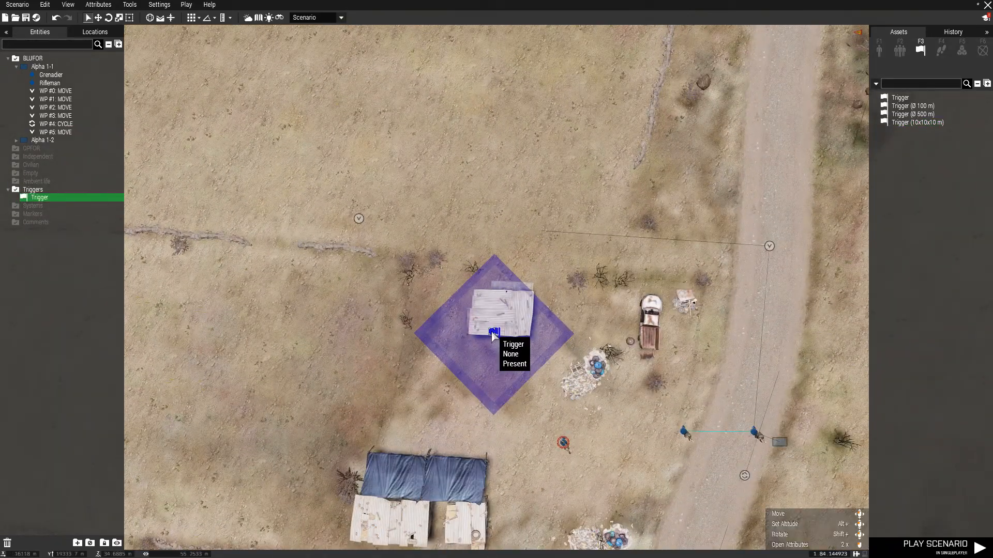
Step: Rotate the trigger area to roughly line up with the hut's walls and switch on the translation widget
shift+drag(492, 335, 602, 341)
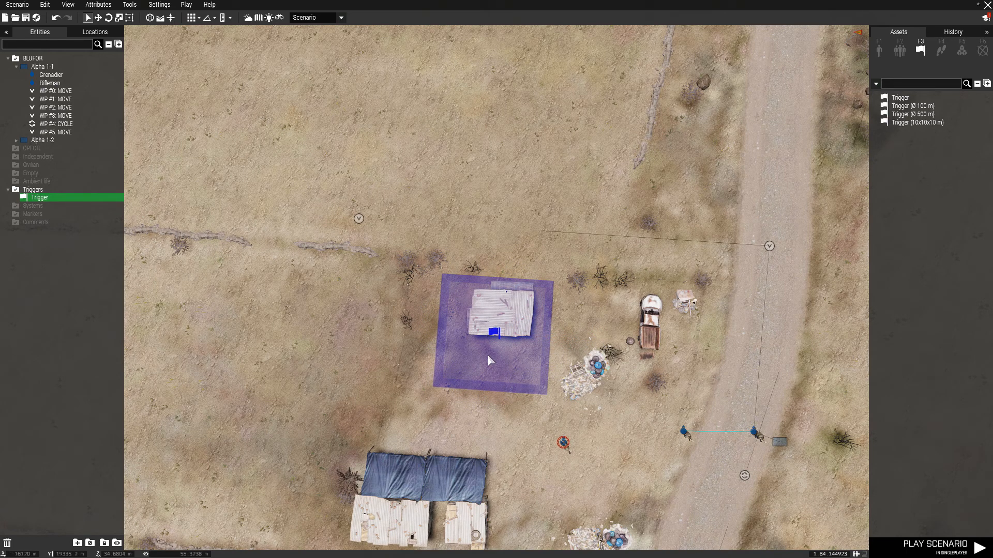
key(2)
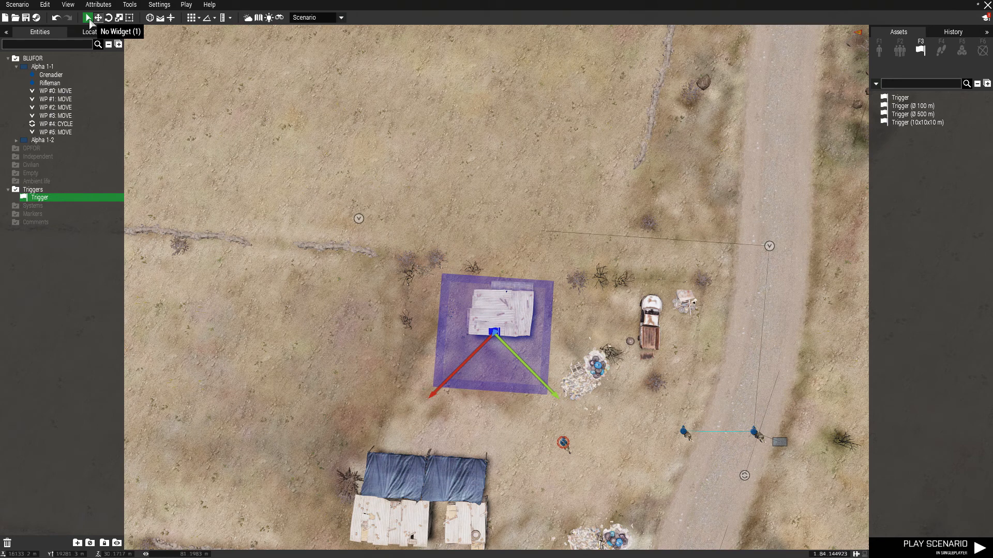
Step: Shrink the trigger area's south, east and west edges to fit the hut, to about 2.4 by 2.8 in size A and B
key(3)
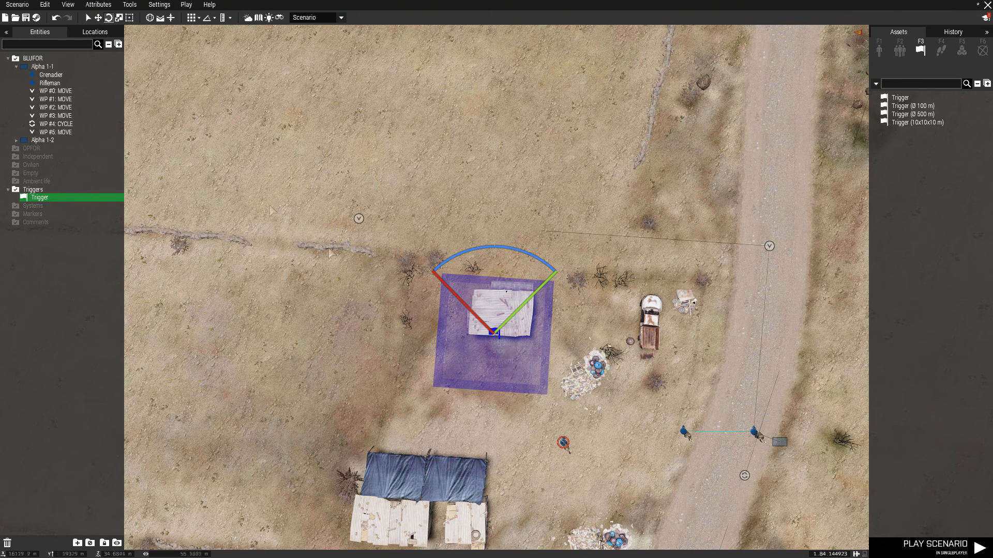
click(98, 18)
click(119, 18)
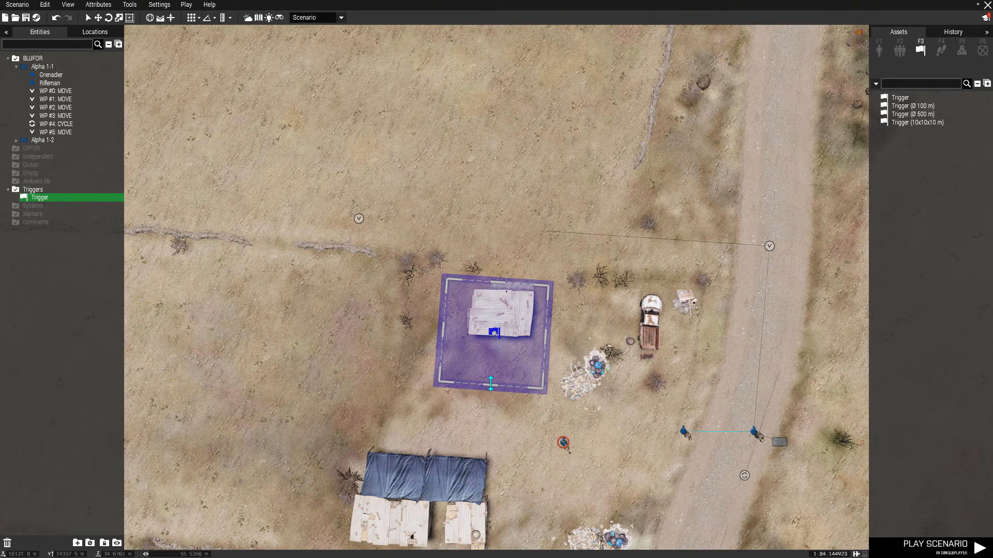
drag(491, 386, 496, 339)
drag(545, 312, 535, 310)
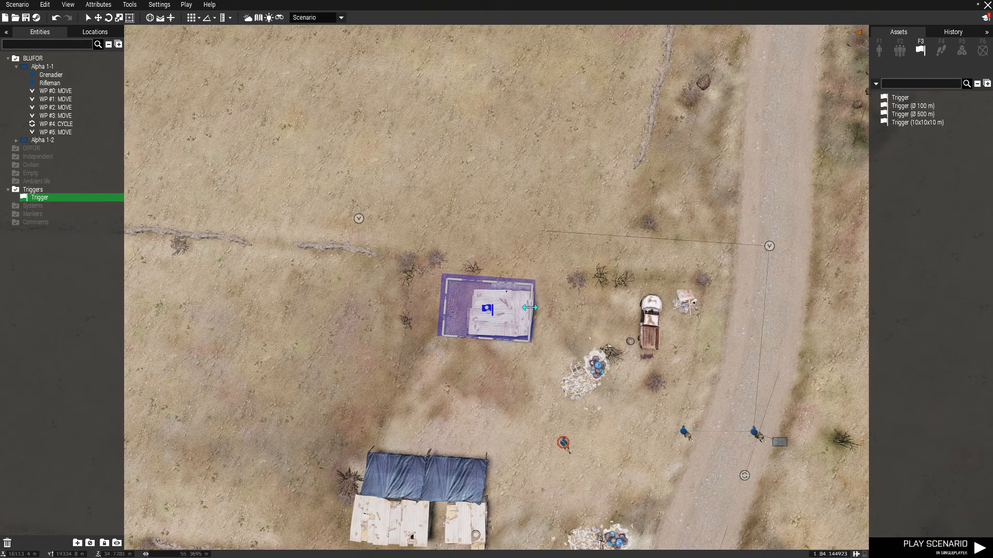
drag(459, 304, 472, 305)
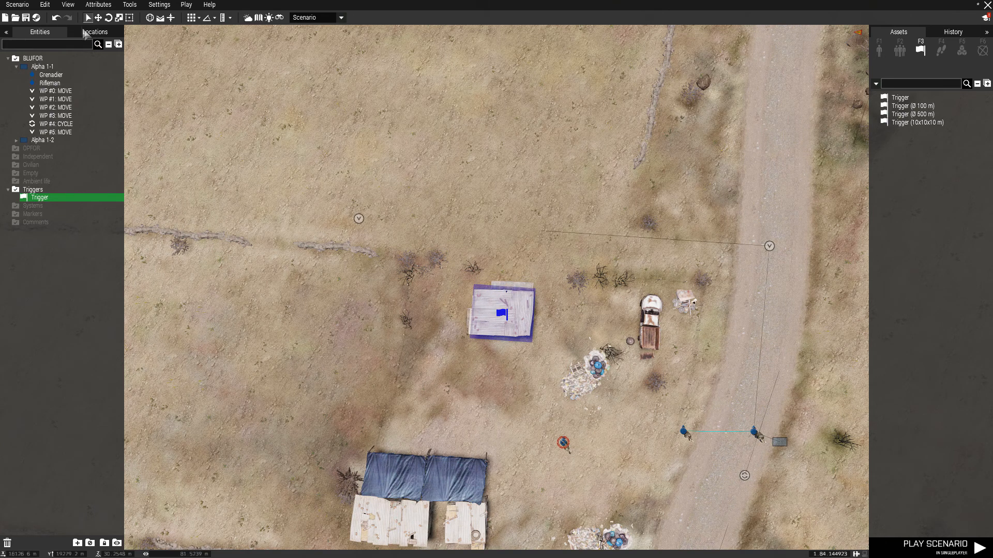
Step: Configure the hut trigger as type Skip Waypoint, activated by BLUFOR, and make it server only
double_click(501, 315)
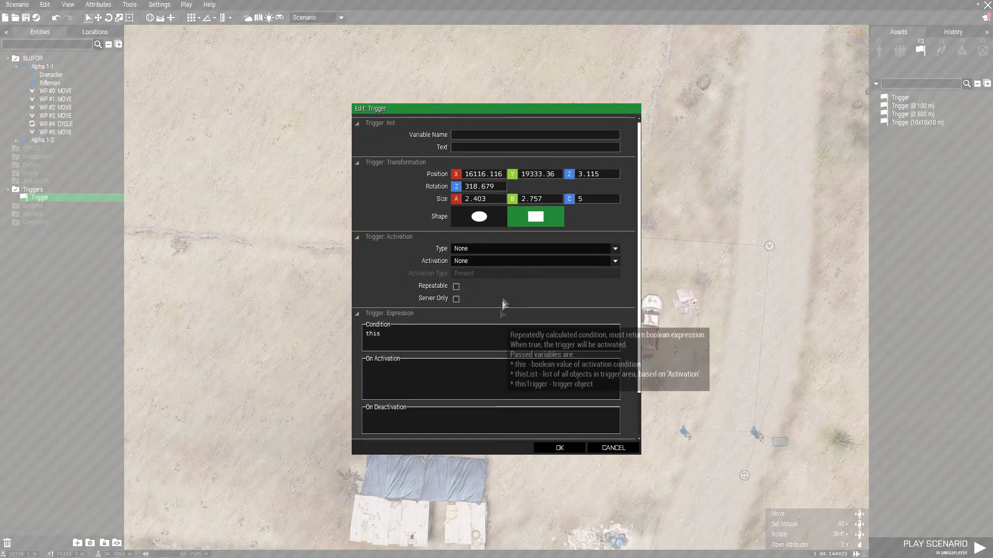
click(499, 247)
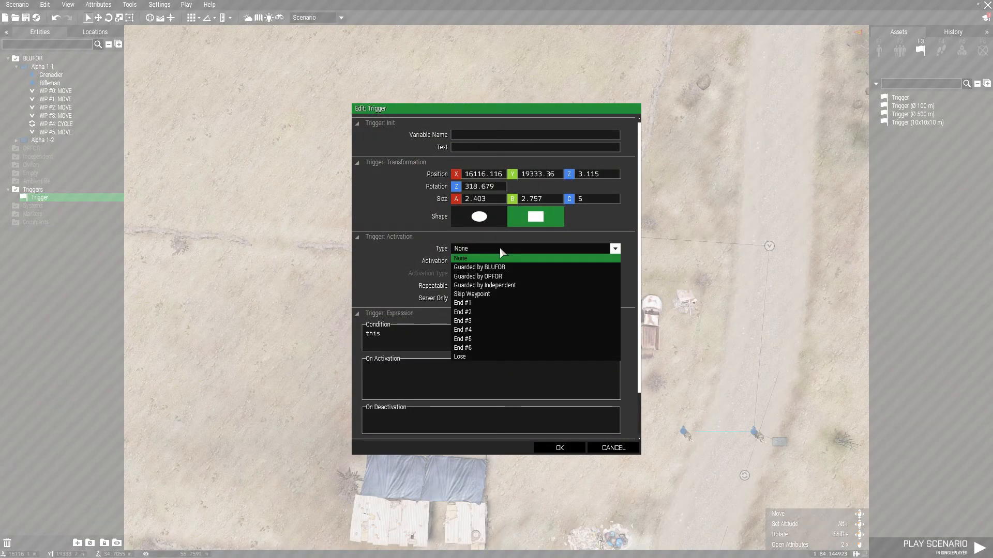
click(486, 294)
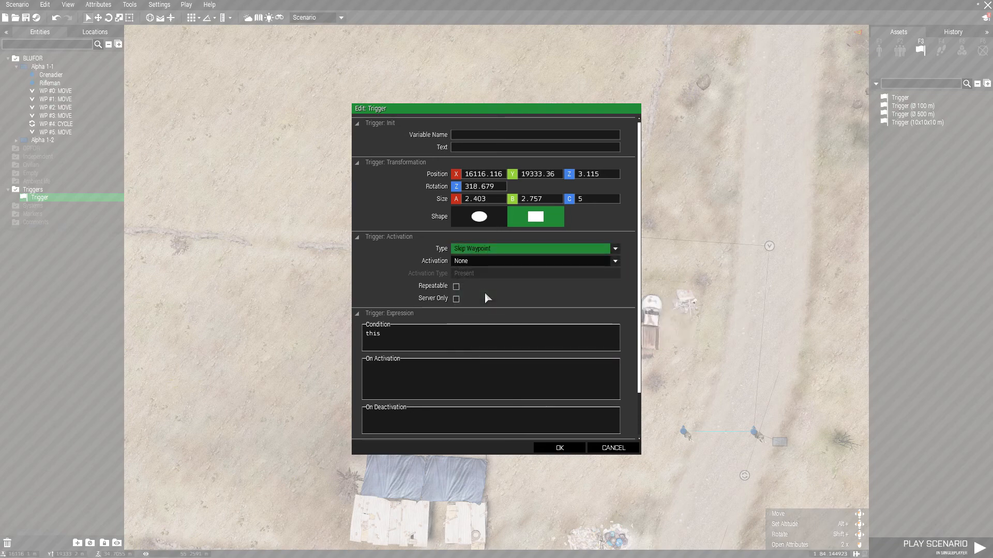
click(475, 263)
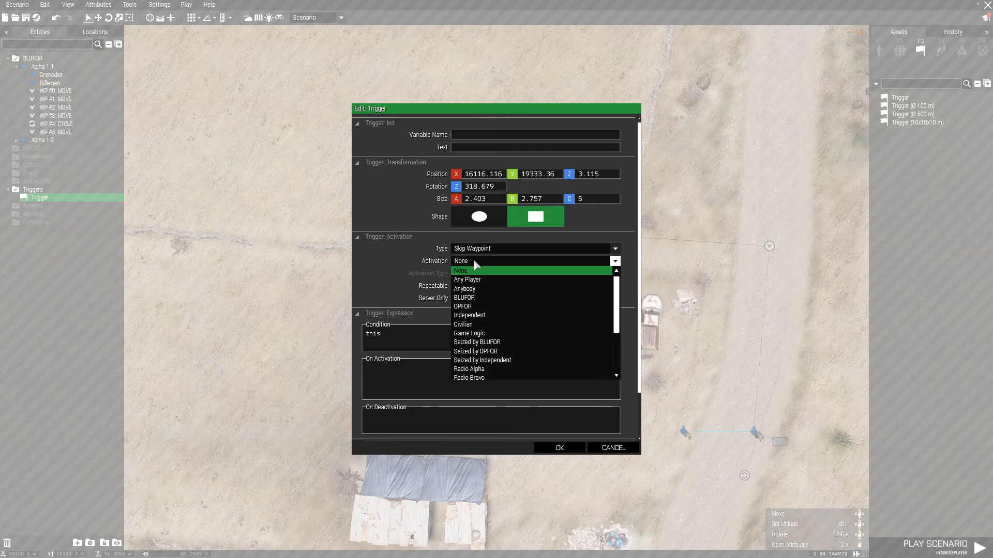
click(479, 298)
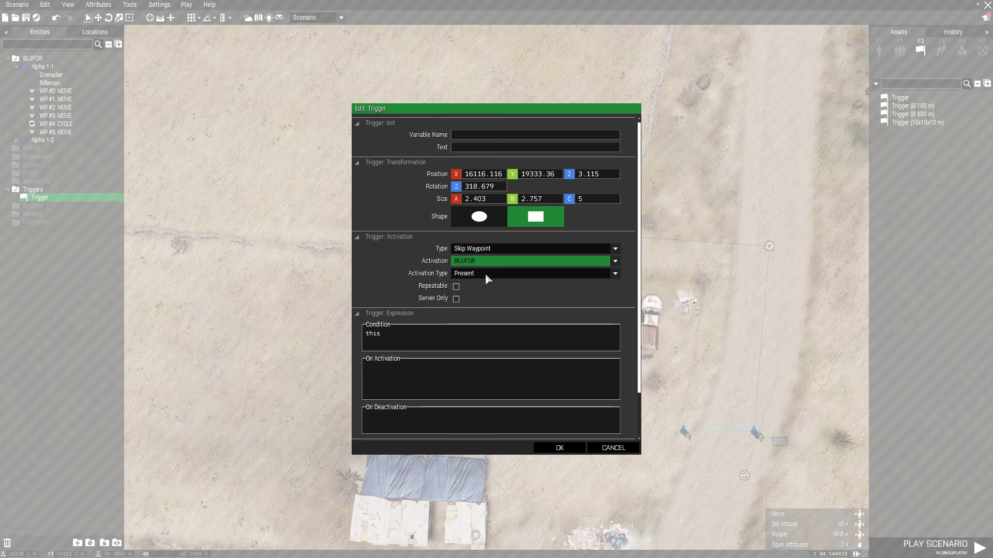
click(456, 299)
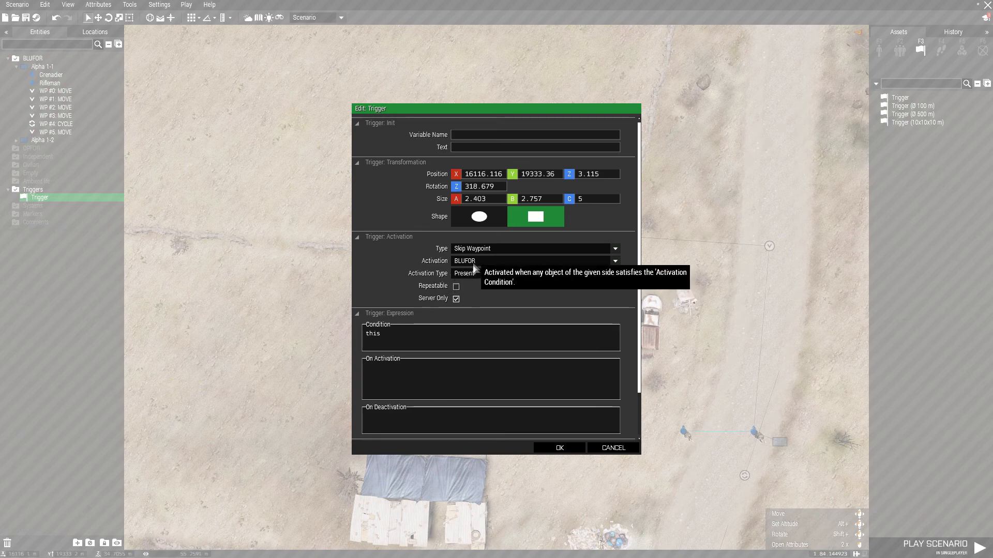
click(559, 448)
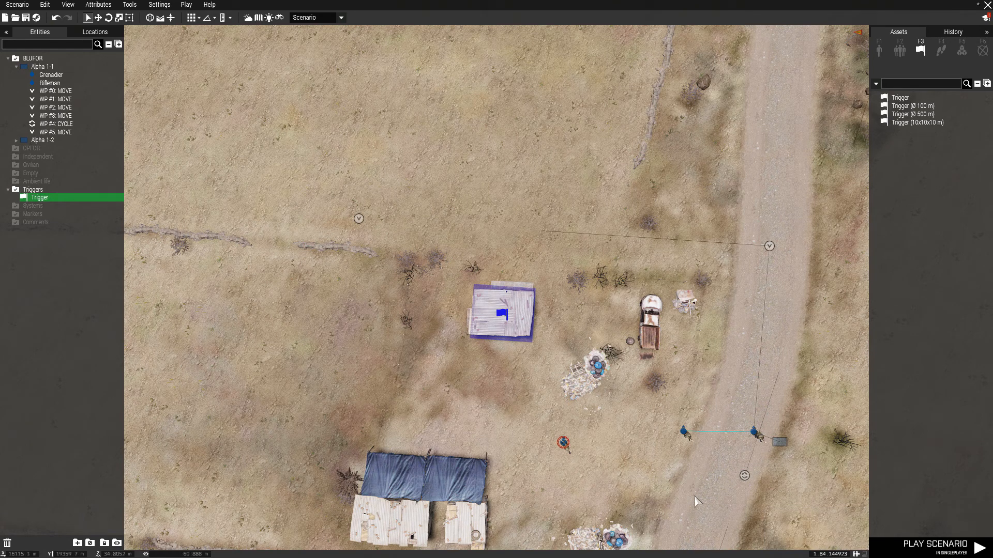
Step: Connect the hut trigger to the patrol's CYCLE waypoint on the road as its waypoint activation
right_click(526, 319)
mouse_move(527, 323)
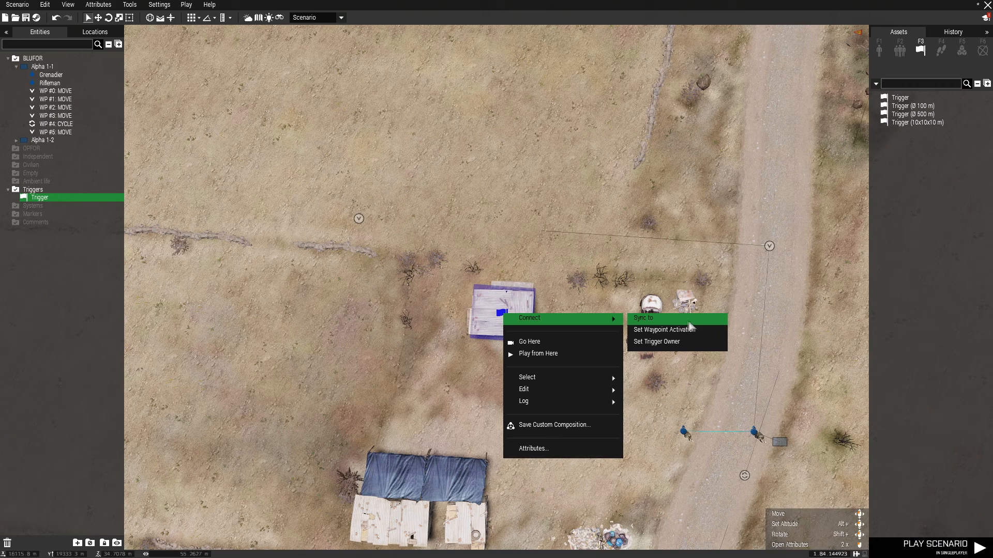
click(667, 330)
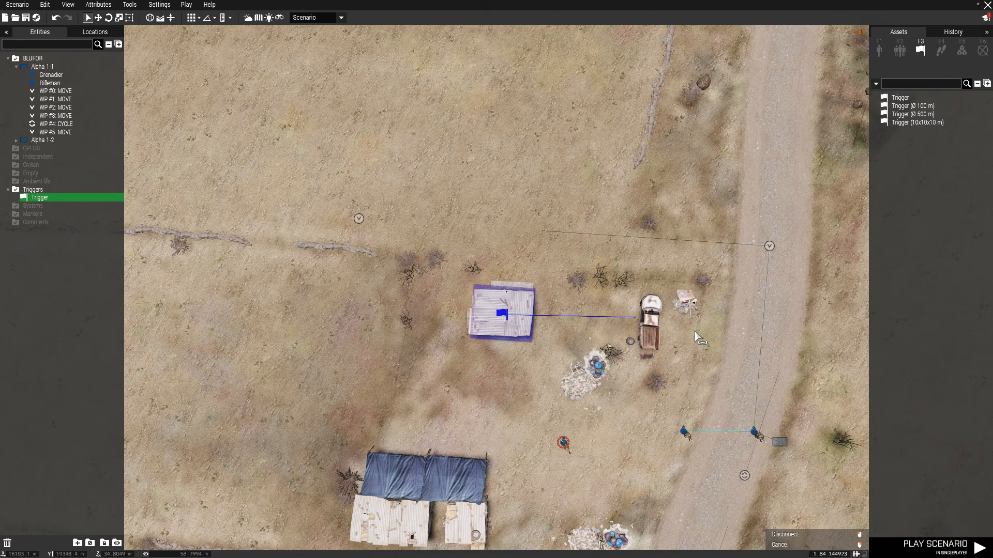
click(744, 476)
click(717, 355)
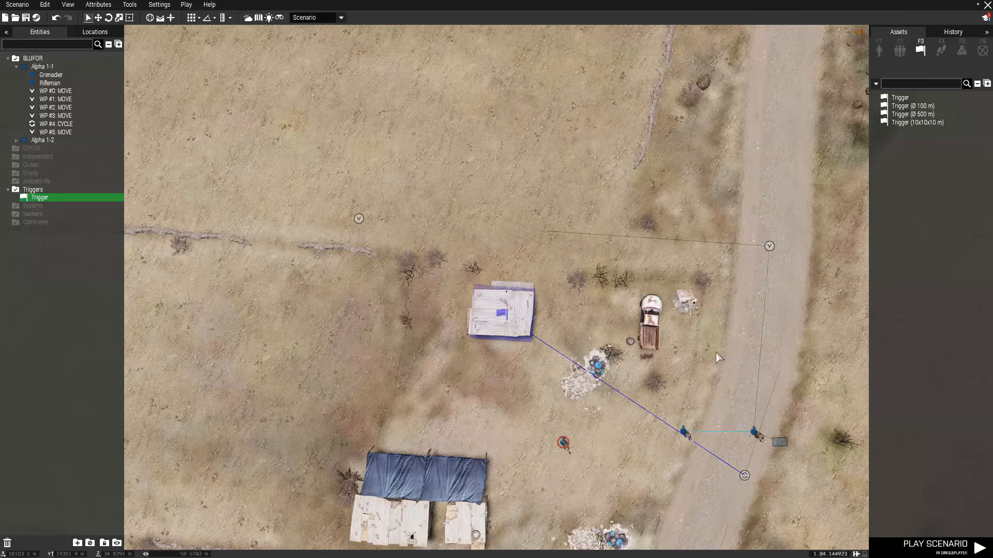
Step: Play the scenario and watch the sentry patrol from inside the compound
scroll(718, 355, down, 4)
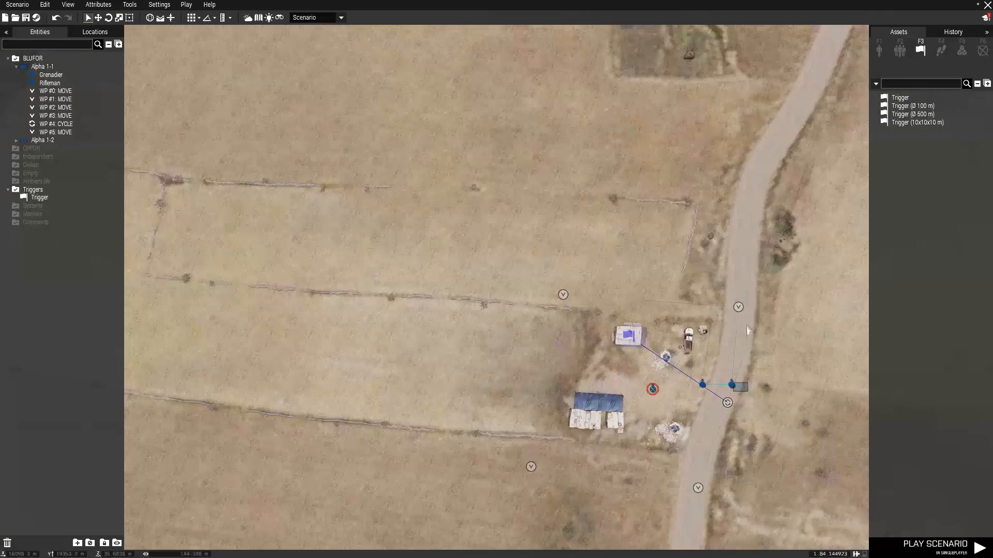
right_drag(845, 209, 885, 170)
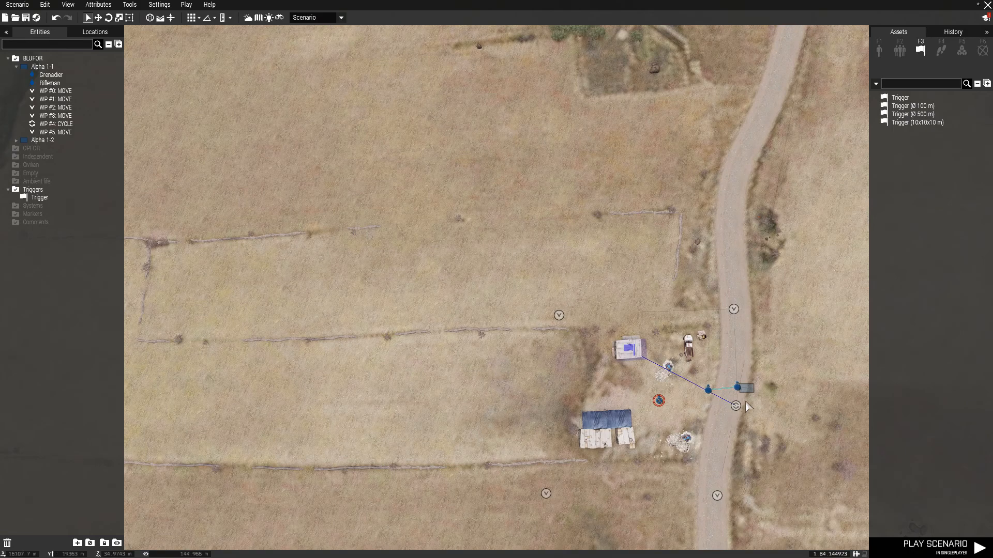
click(949, 552)
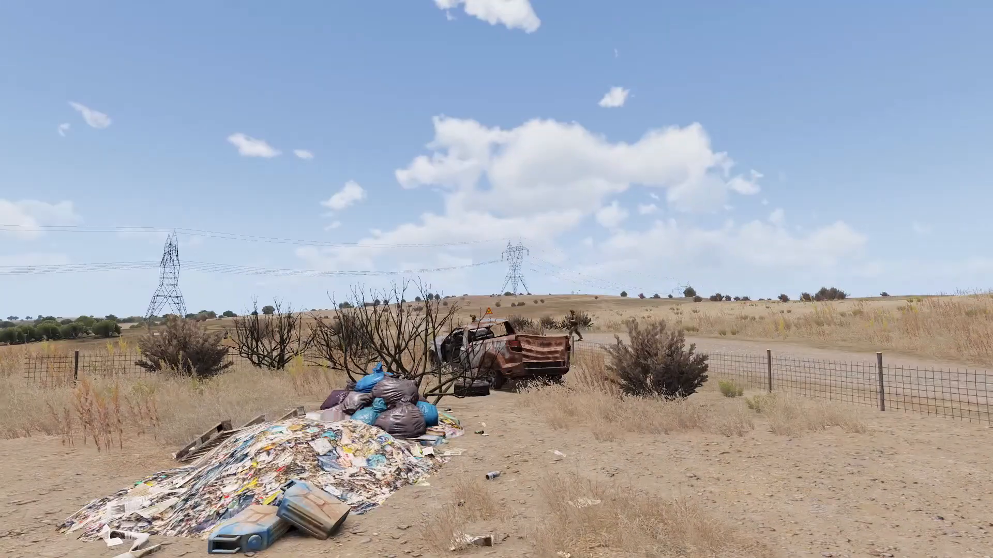
key(equal)
key(equal)
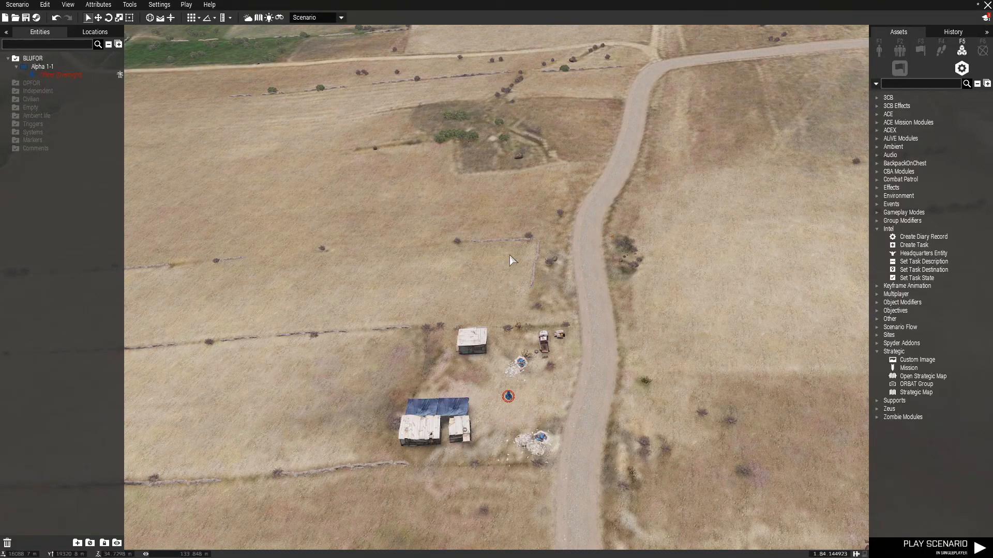
Step: Place a Create Task module on the dirt road just east of the compound
right_drag(607, 335, 601, 315)
scroll(605, 326, up, 4)
scroll(601, 314, up, 5)
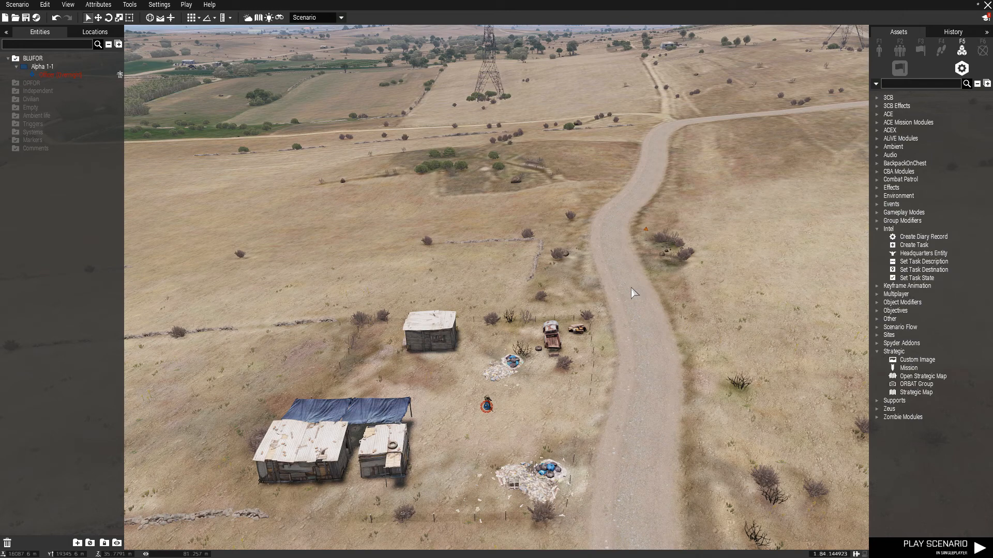
key(w)
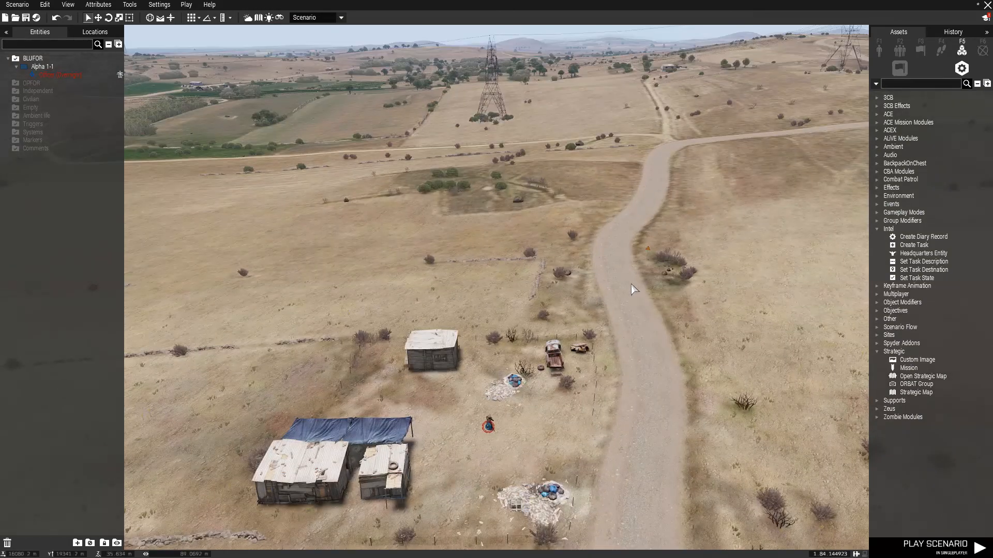
key(w)
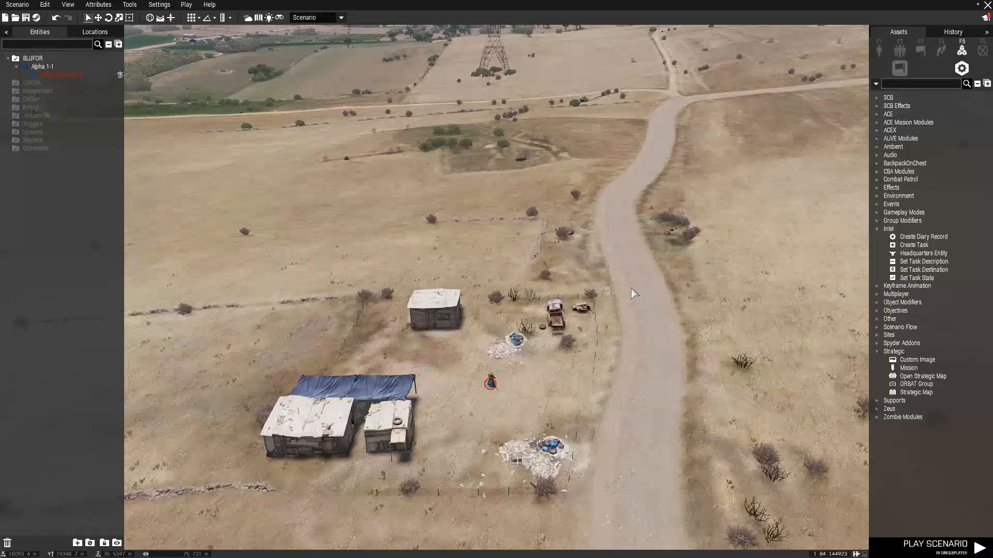
right_drag(631, 289, 632, 288)
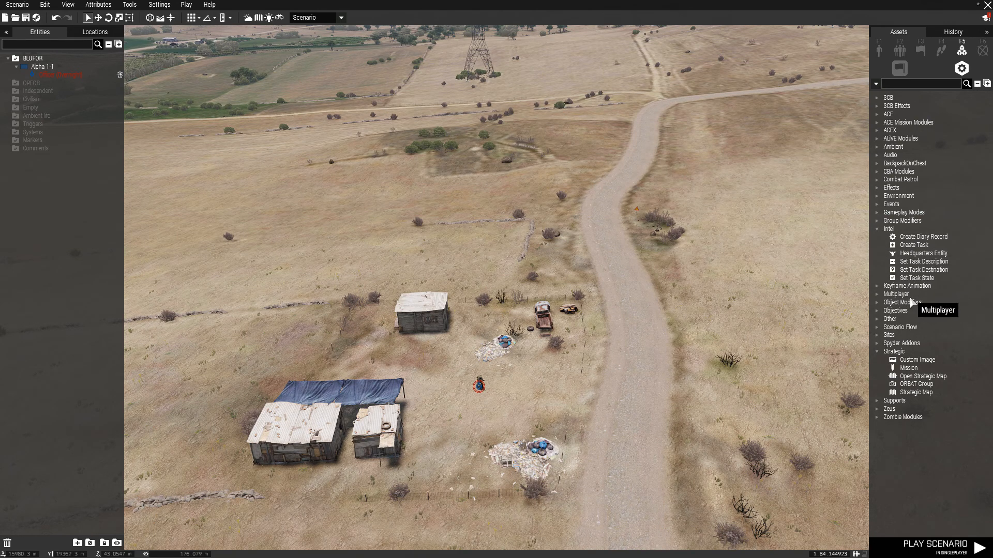
click(915, 247)
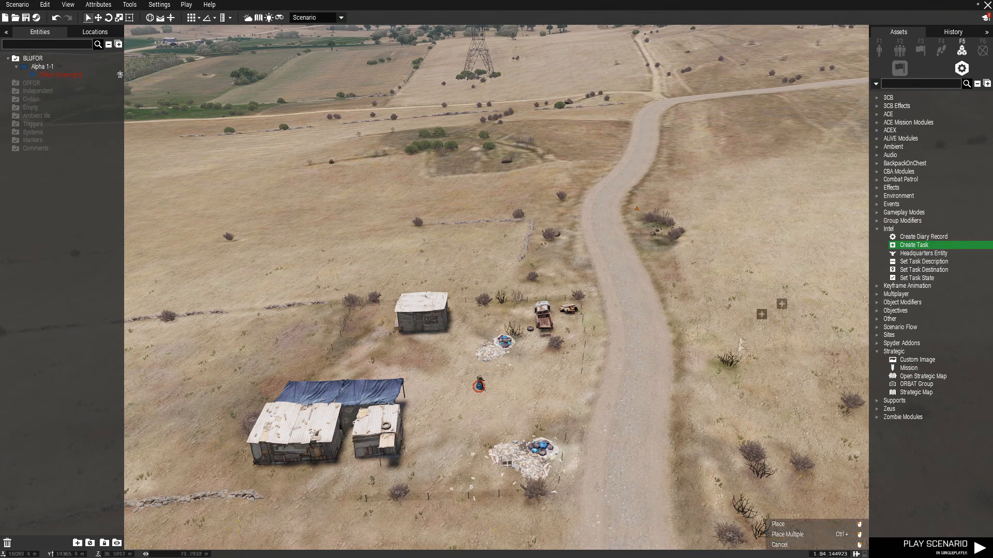
click(628, 310)
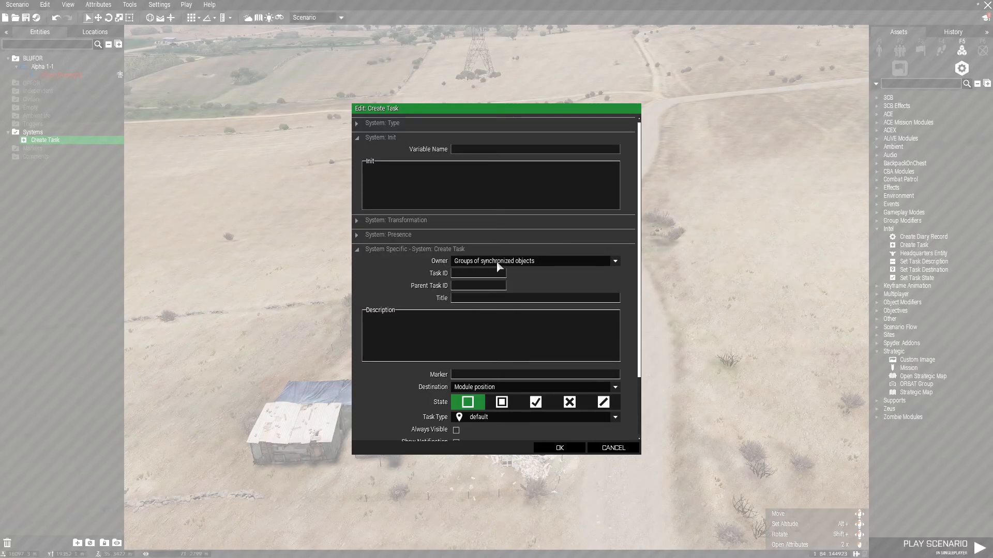
Step: Assign the task to all playable units, with task ID 1 and the title "Move Here"
click(498, 266)
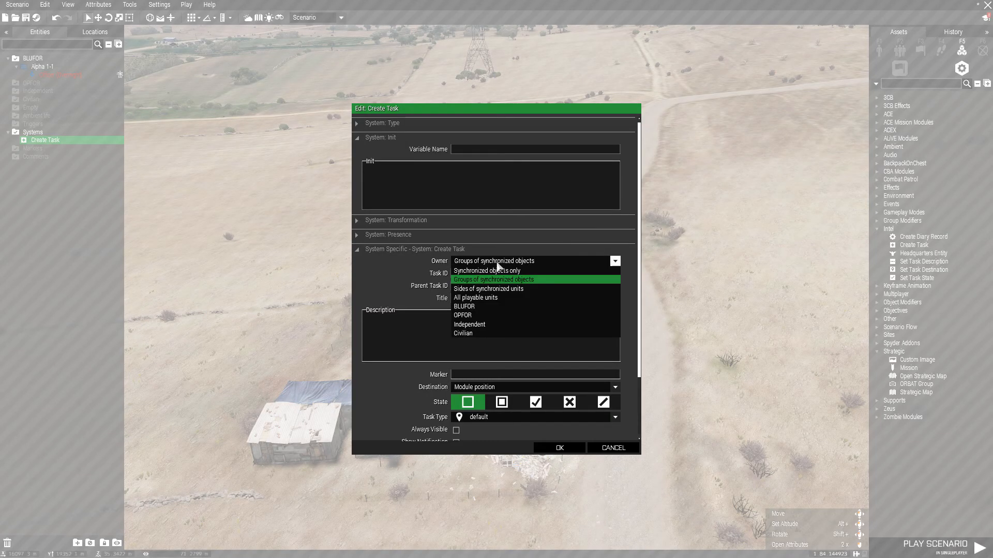
click(483, 299)
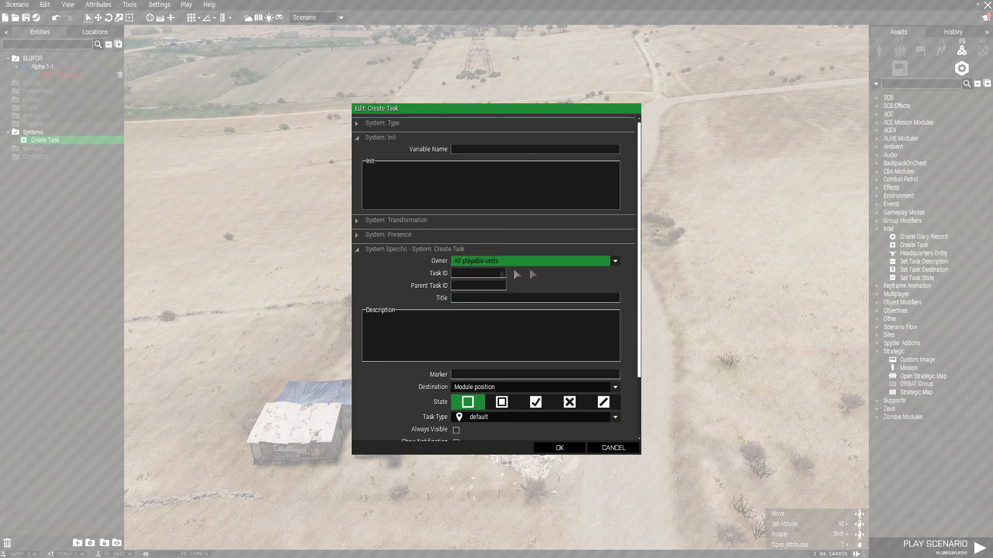
click(478, 273)
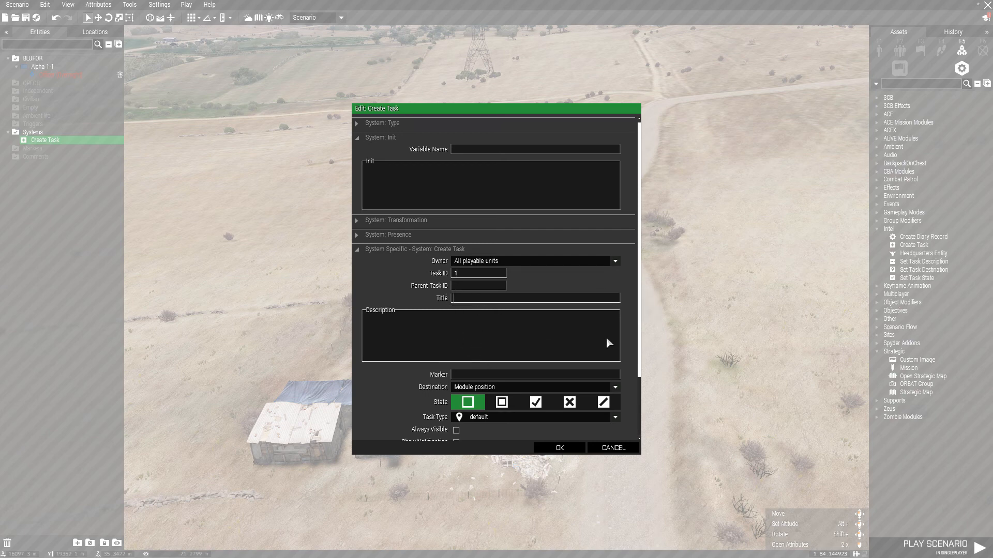
text(Move Here)
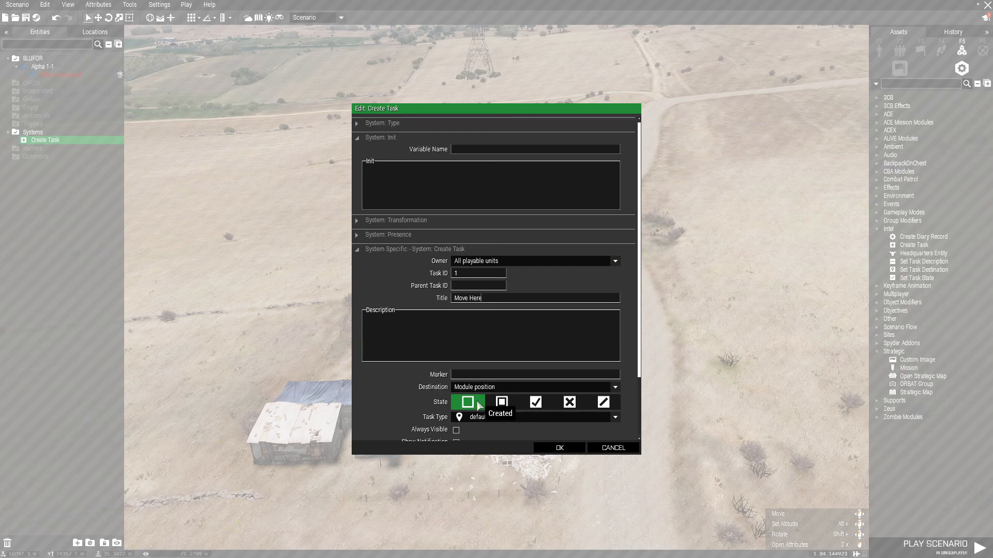
Step: Set the task type to move and accept the Create Task attributes
click(471, 418)
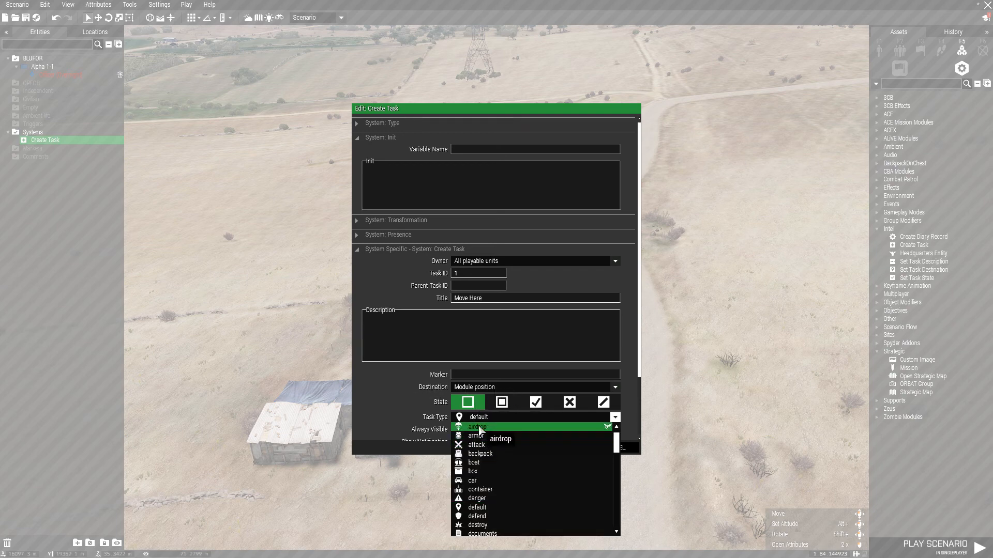
scroll(474, 514, down, 5)
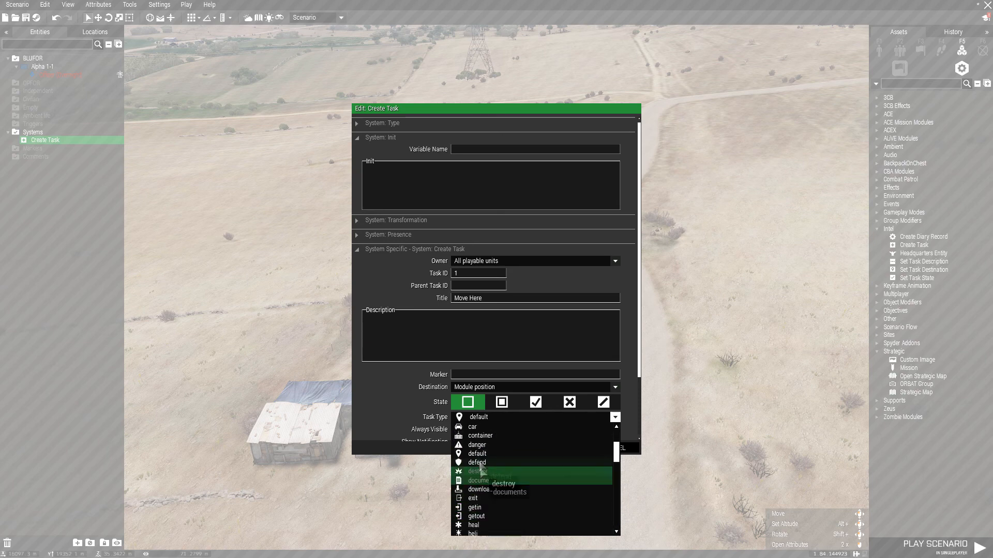
scroll(474, 491, down, 3)
scroll(476, 476, down, 6)
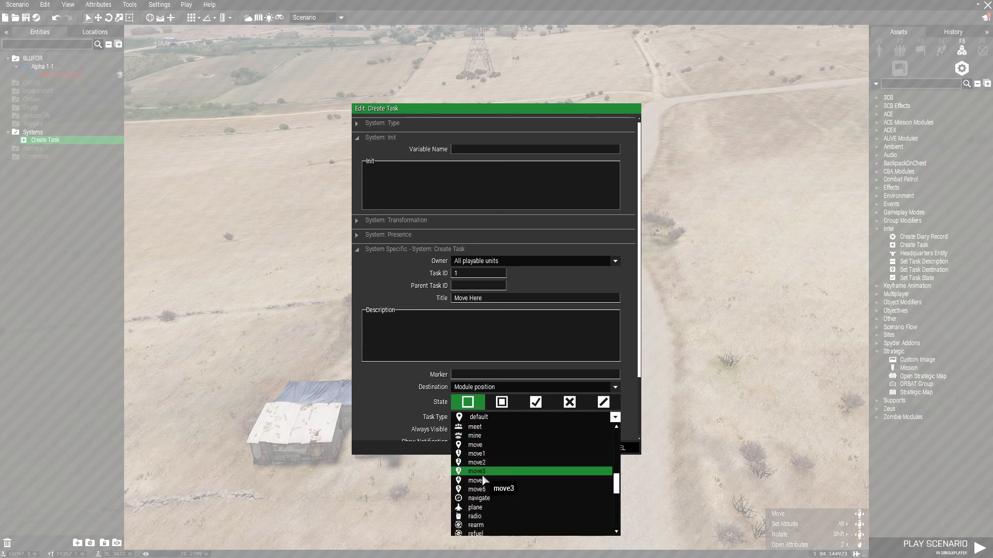
scroll(486, 498, down, 10)
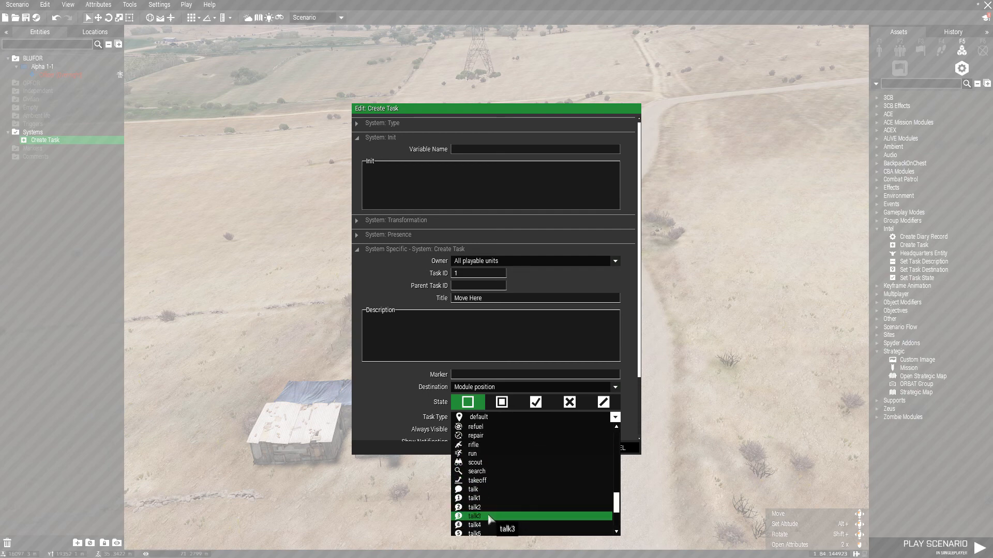
scroll(479, 458, up, 5)
scroll(476, 444, up, 5)
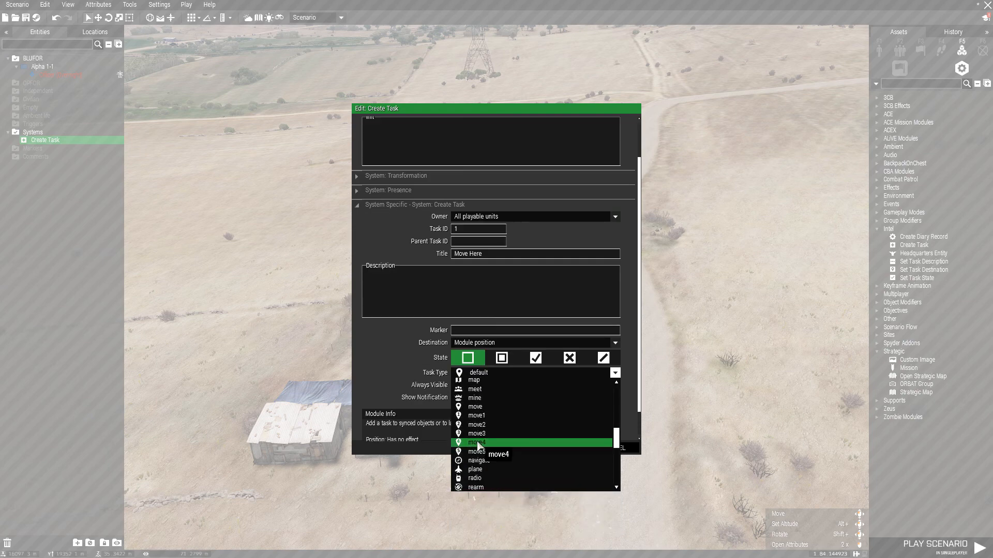
click(481, 413)
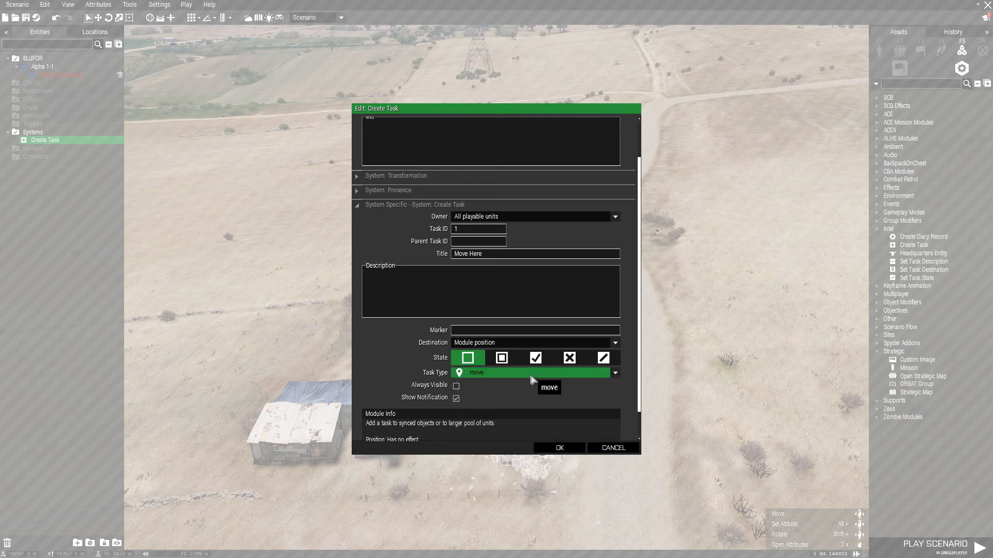
click(567, 449)
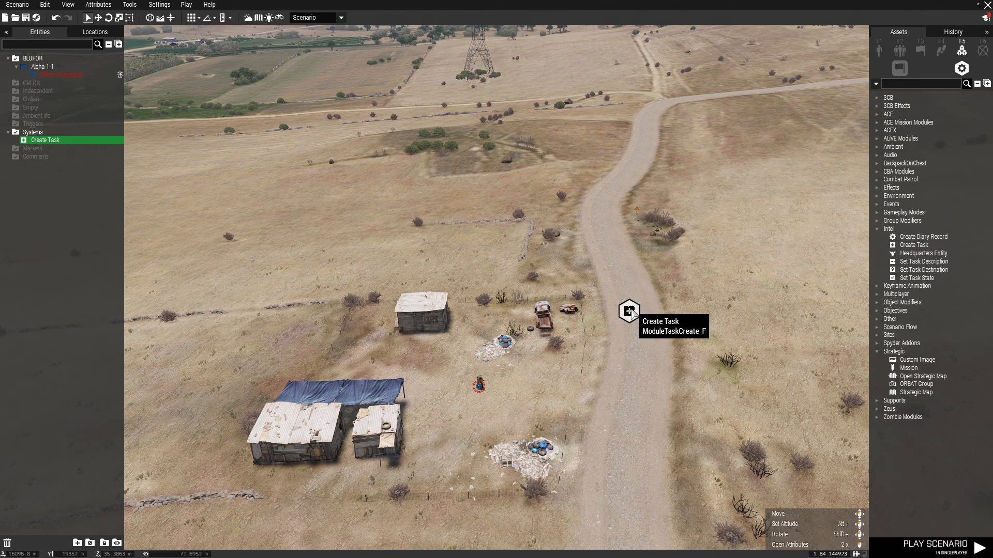
Step: Place a Set Task State module just east of the road and set its state to Succeeded
click(928, 279)
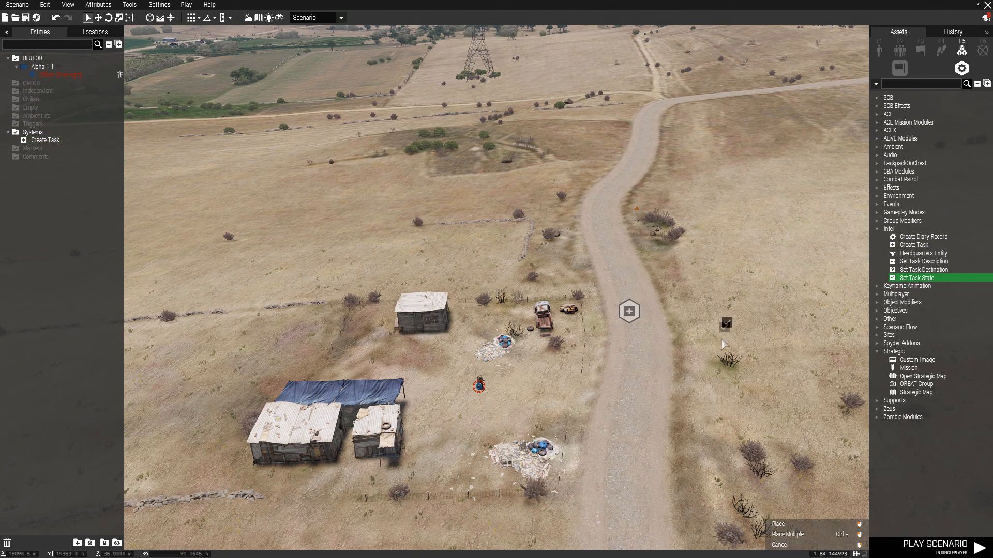
click(727, 325)
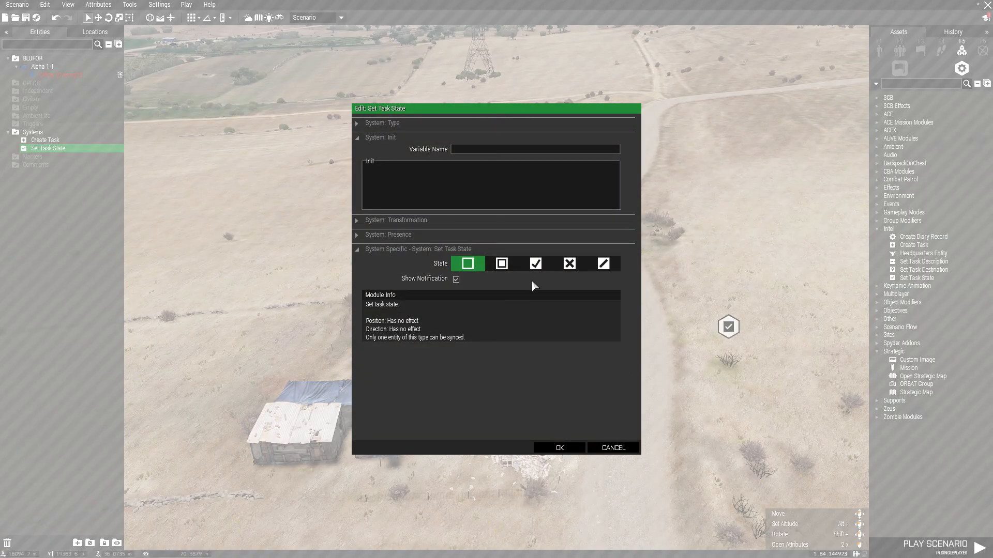
click(535, 264)
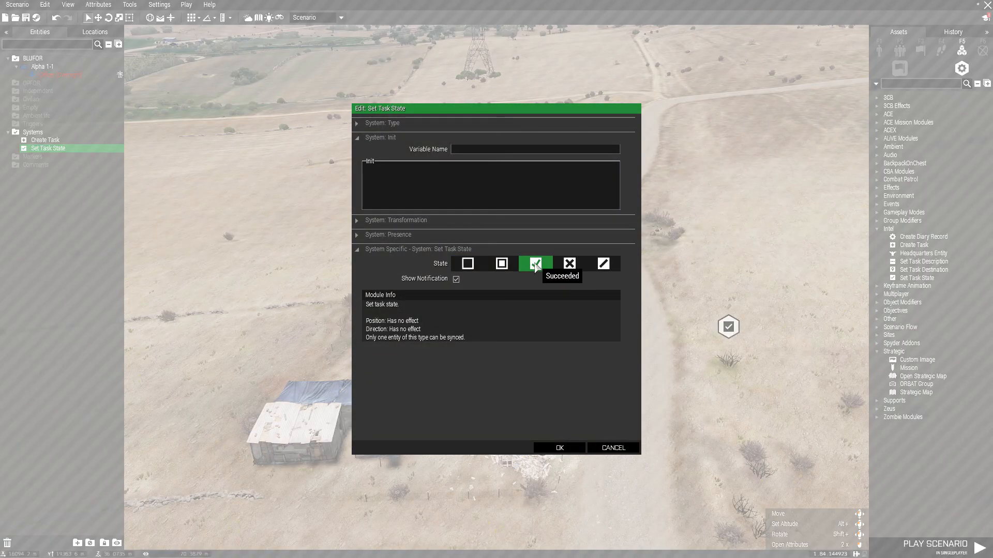
click(566, 448)
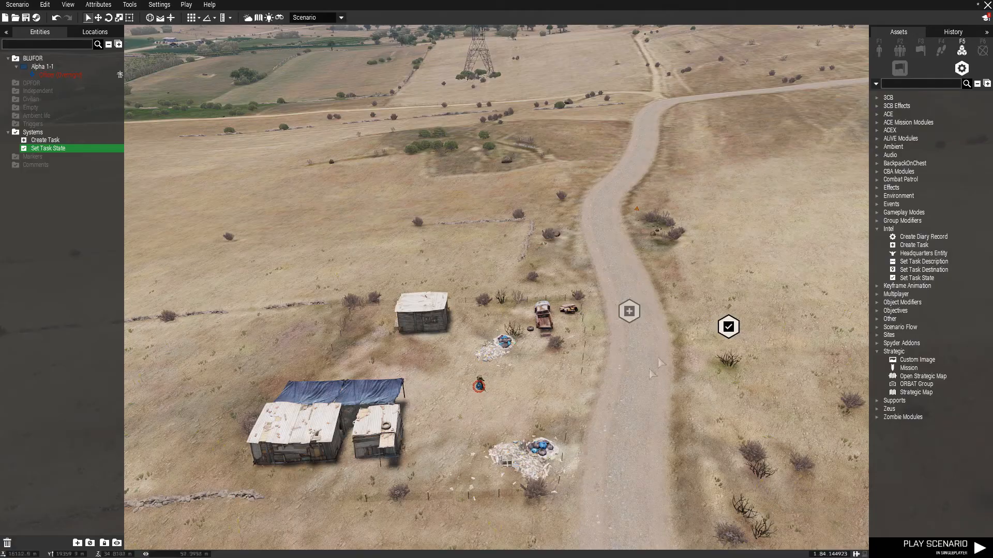
Step: Sync the Create Task module on the road to the Set Task State module beside it
right_click(630, 312)
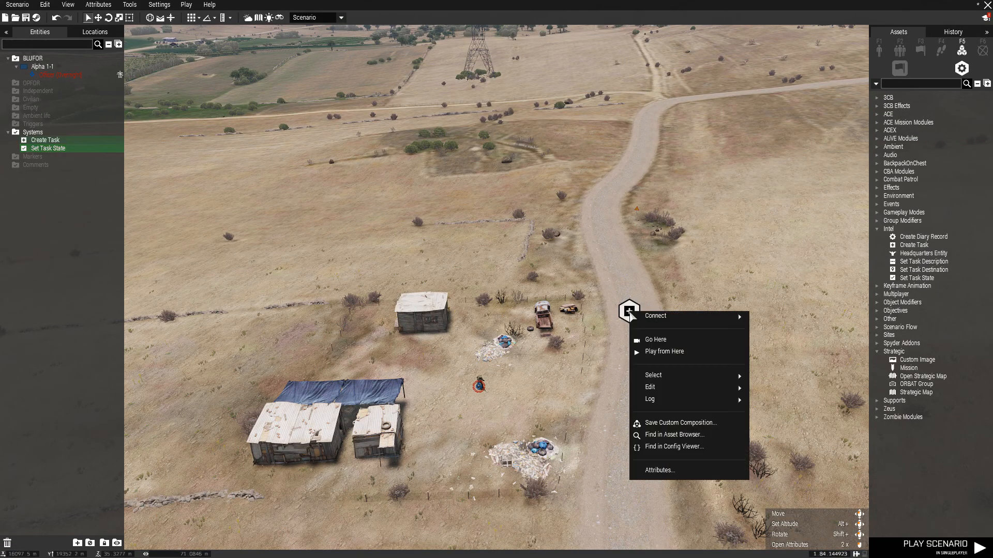
mouse_move(652, 320)
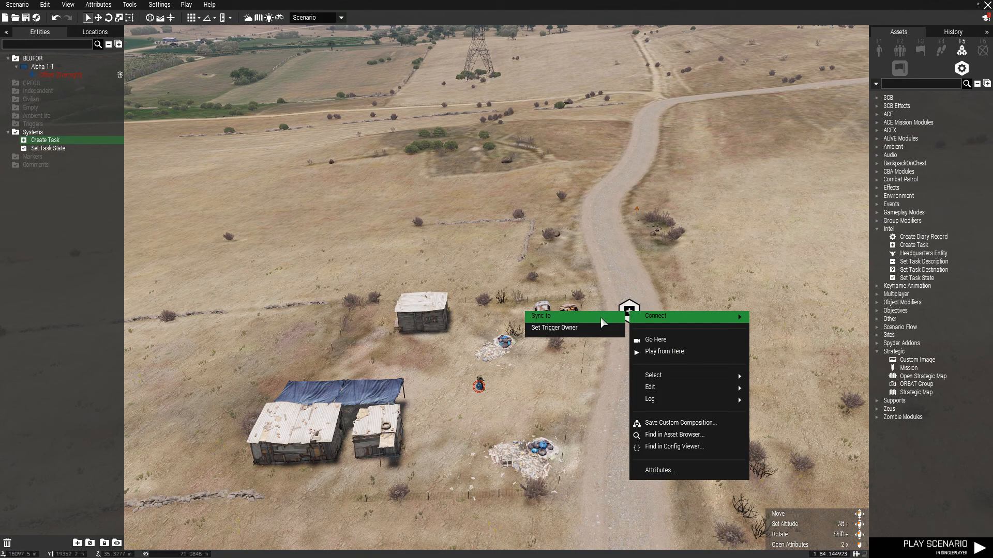
click(603, 323)
click(728, 326)
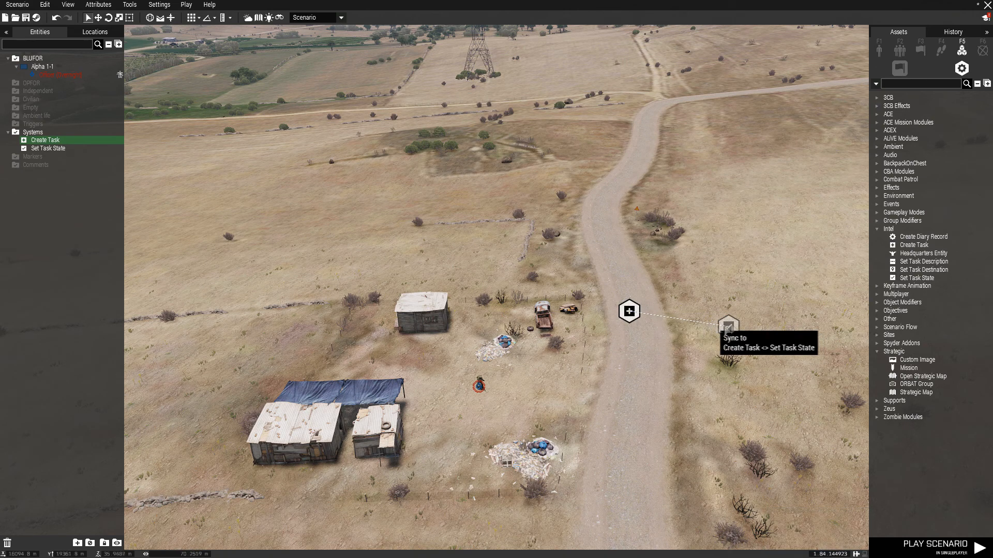
Step: Place a 10x10x10 m trigger on the road over the Create Task module
click(921, 49)
click(911, 123)
click(629, 312)
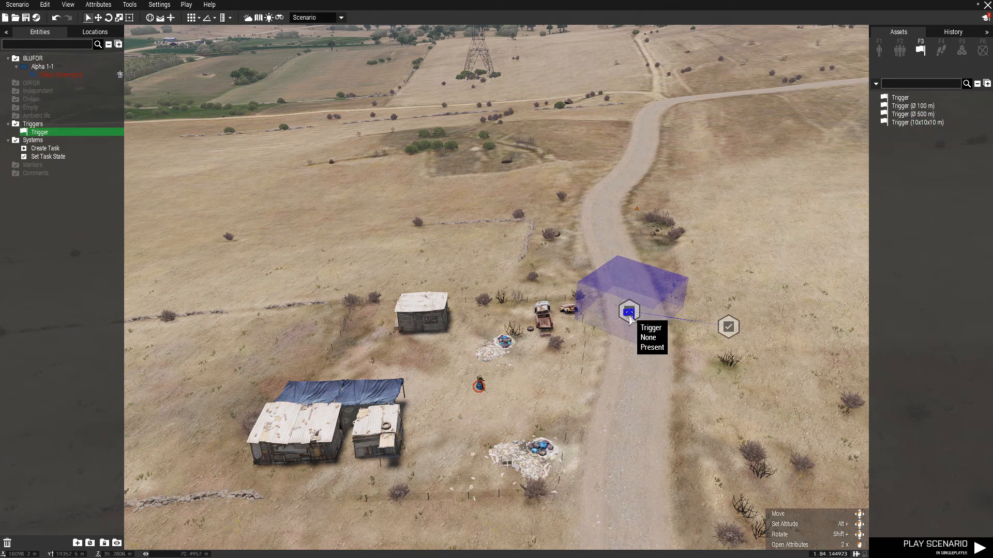
Step: Set the road trigger's activation to BLUFOR, make it server only and accept its attributes
double_click(629, 313)
click(475, 261)
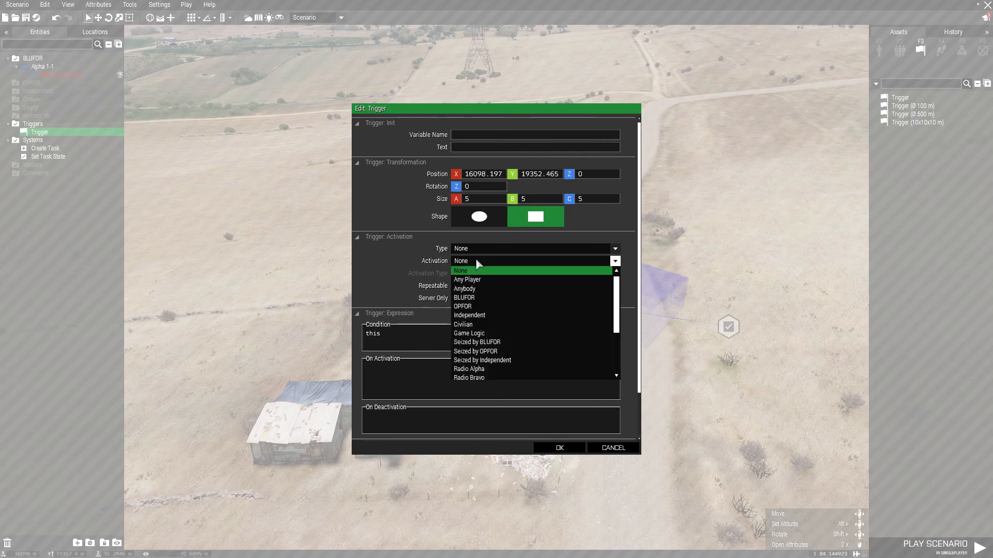
click(479, 298)
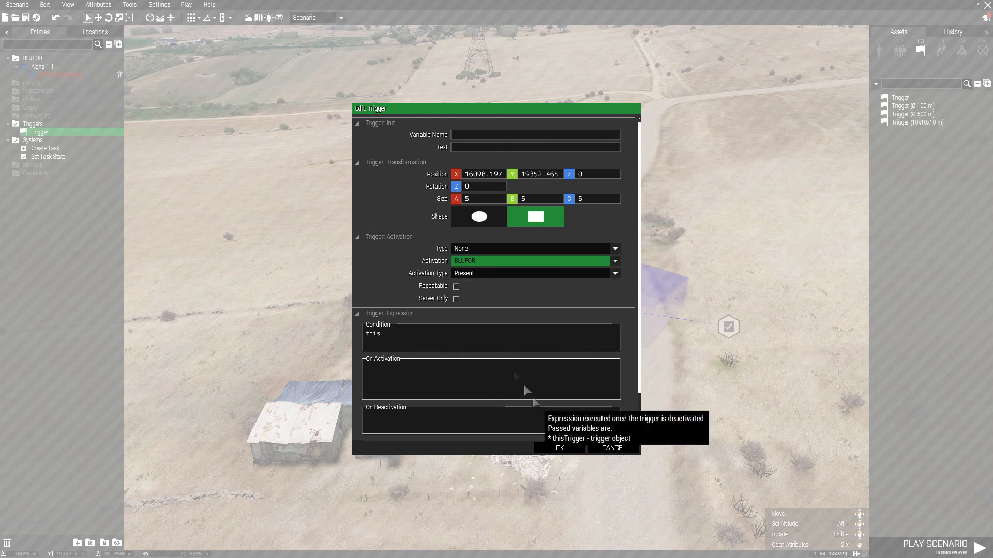
click(457, 300)
click(559, 448)
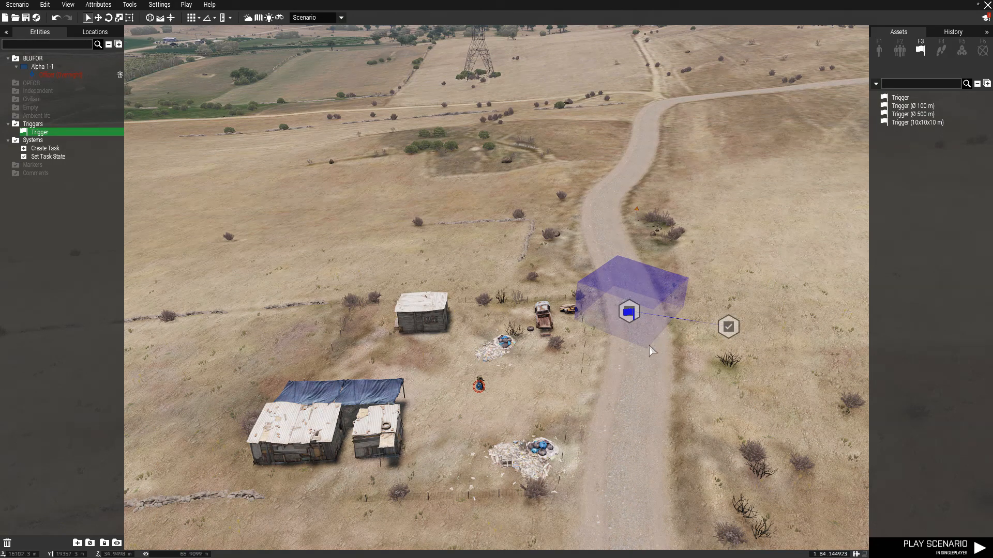
Step: Place a CSAT Survivor as an OPFOR unit in the open field away from the compound
key(w)
right_drag(635, 404, 635, 406)
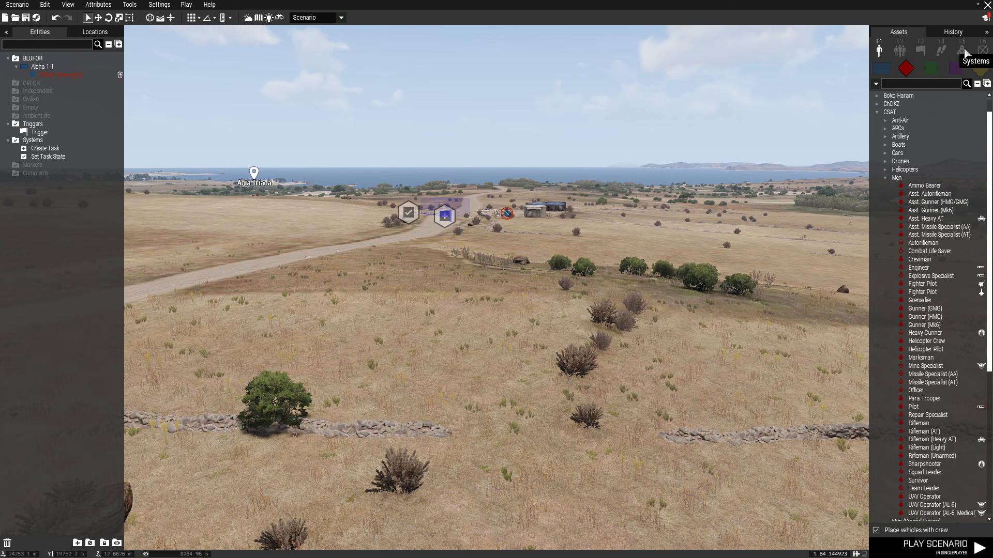
click(924, 484)
click(512, 512)
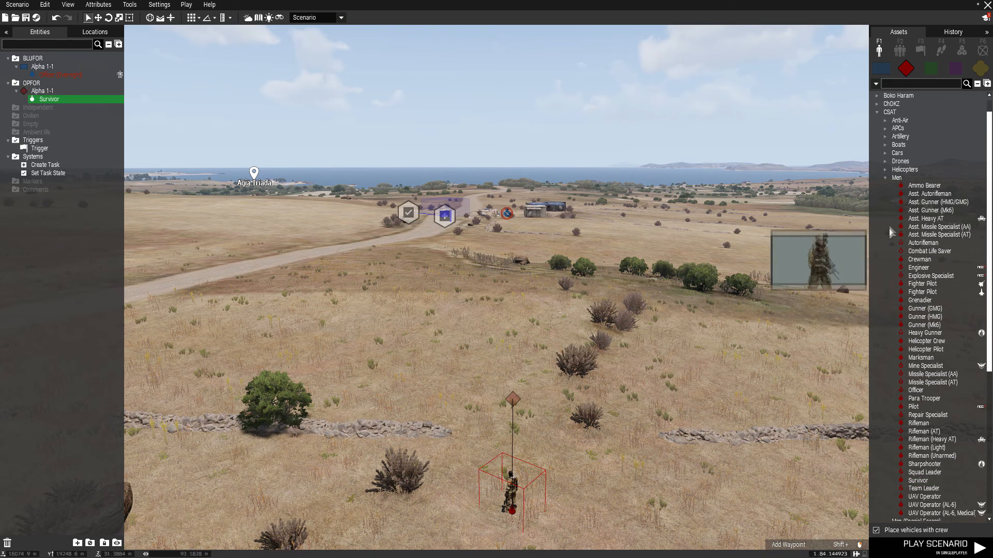
Step: Place a second Create Task module beside the survivor and fill in its owner, task ID 2 and title
click(962, 50)
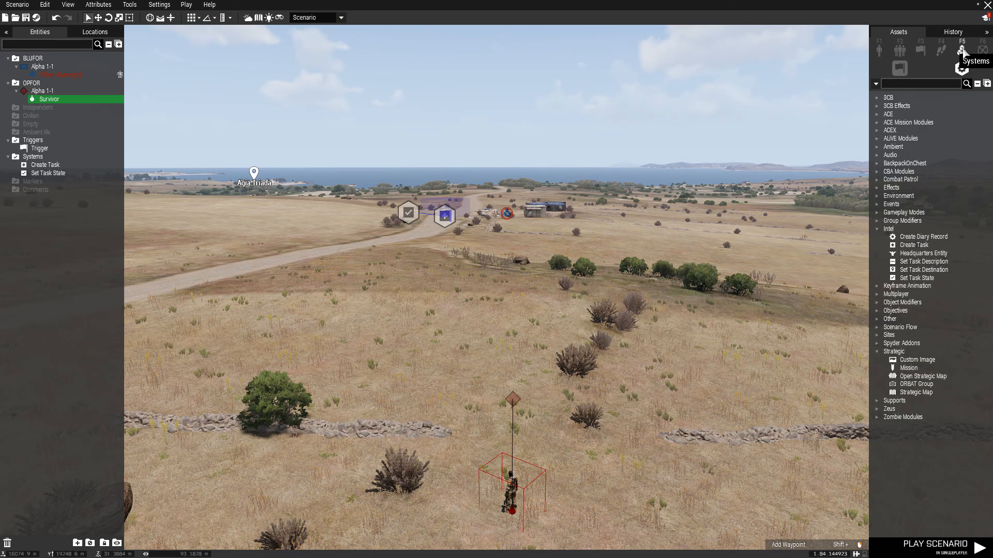
click(913, 245)
click(463, 500)
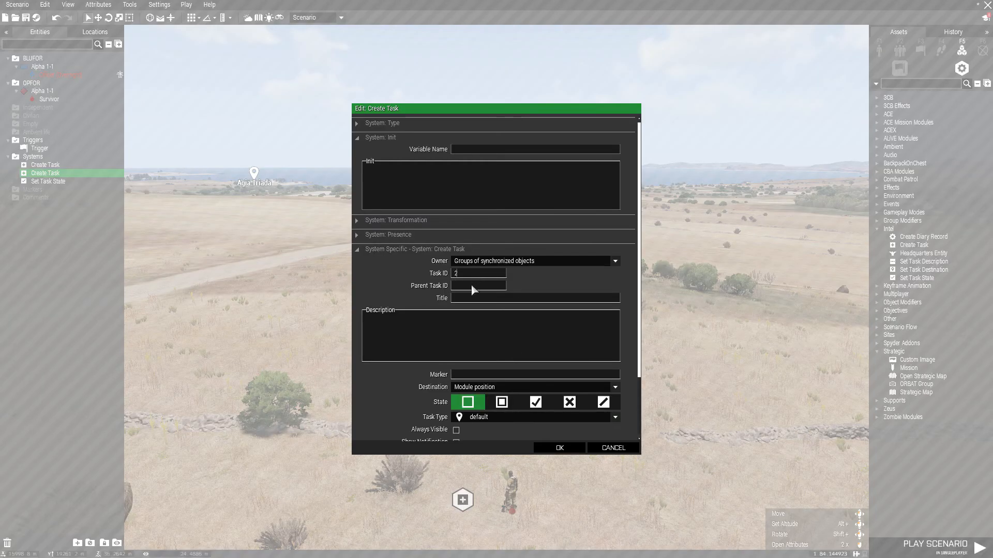
click(483, 262)
click(486, 301)
click(485, 300)
click(558, 452)
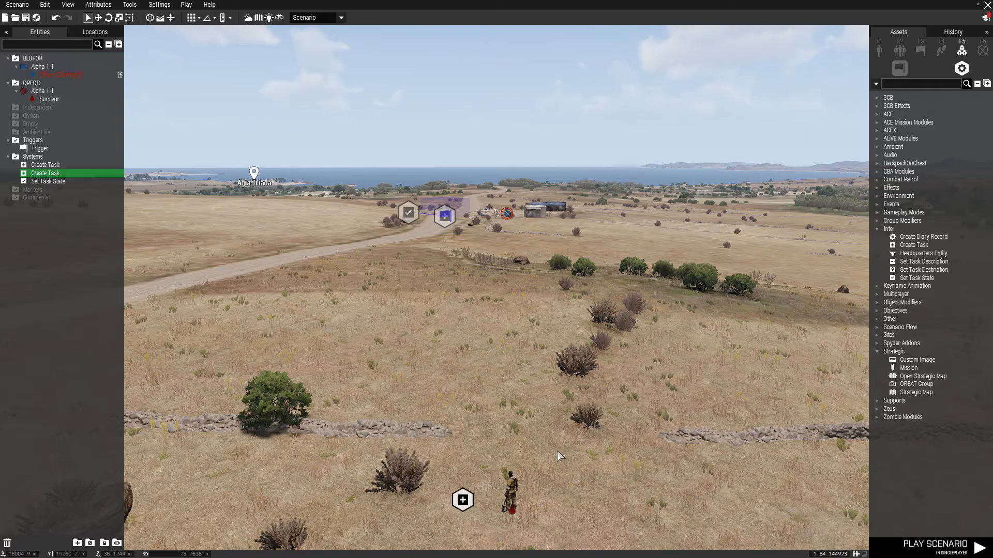
Step: Place a Set Task State module near the survivor's Create Task module and set its state to Succeeded
click(917, 278)
click(443, 412)
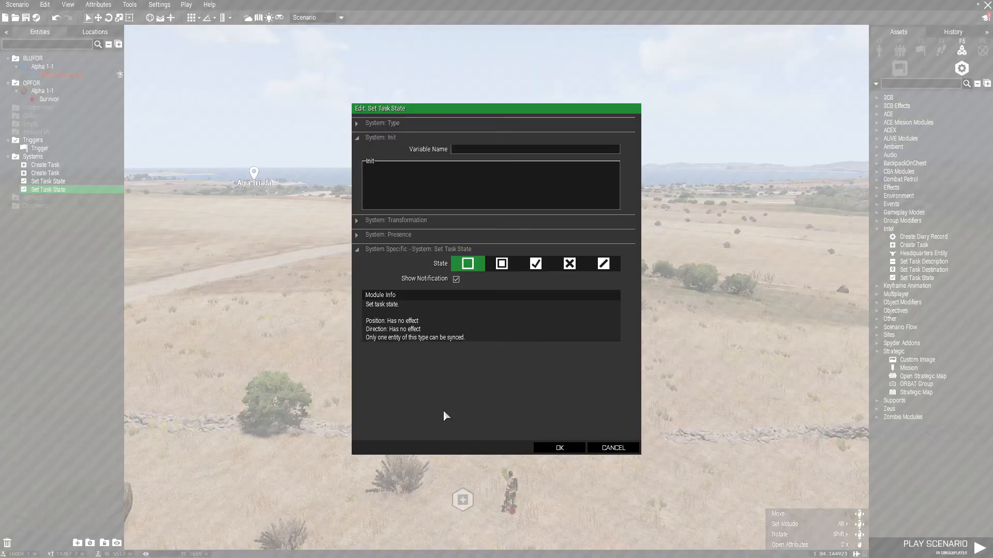
click(536, 265)
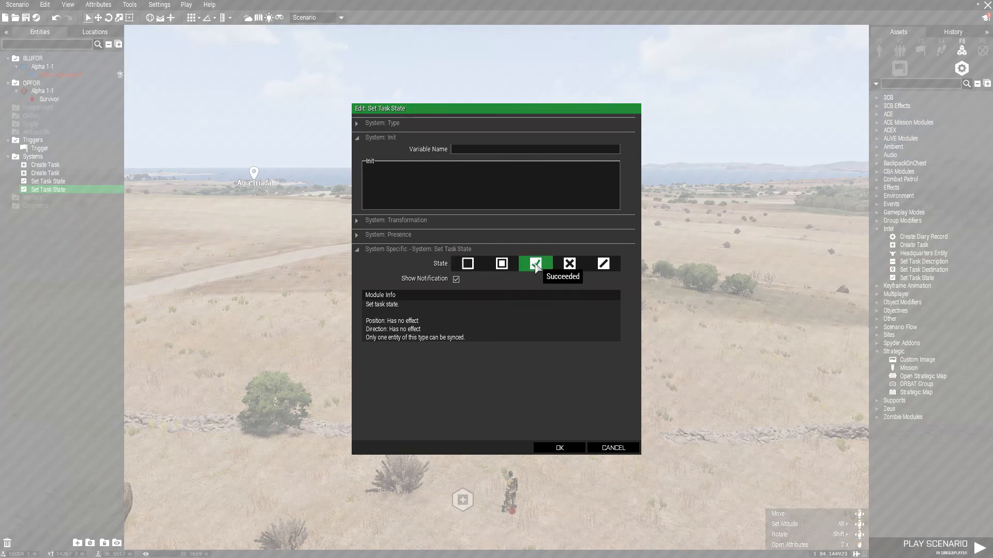
click(561, 449)
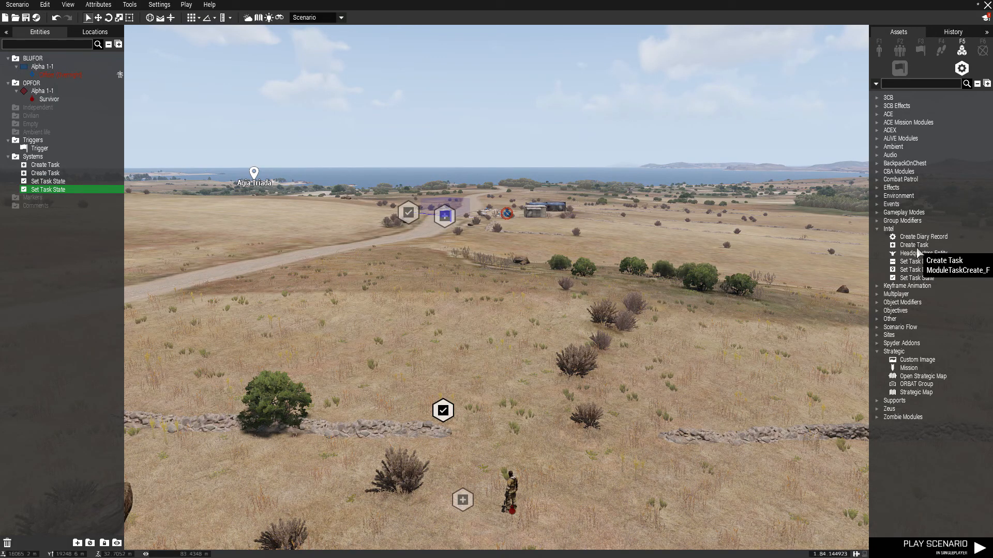
Step: Place a 100 m diameter trigger beside the survivor and the second Create Task module
key(F3)
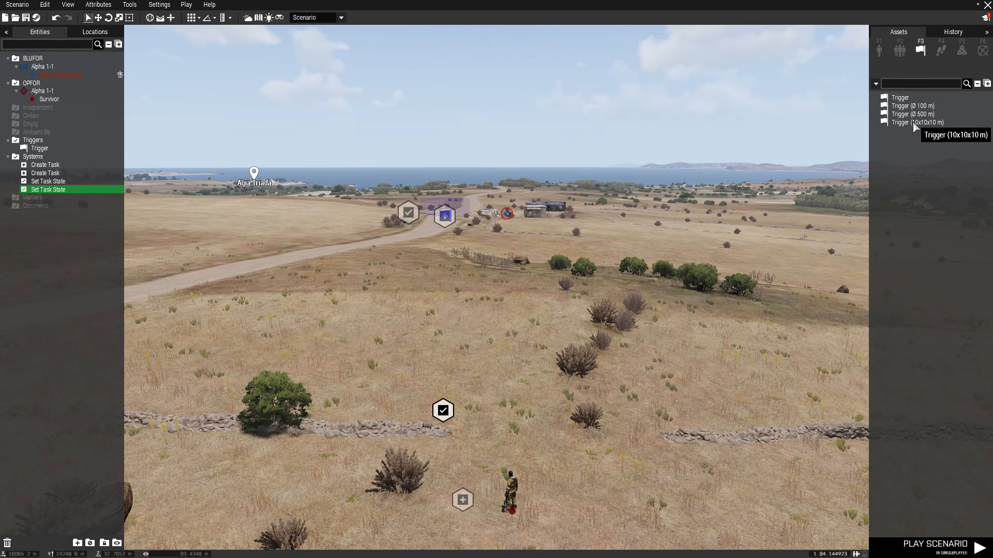
click(913, 123)
click(932, 107)
key(s)
click(493, 387)
key(q)
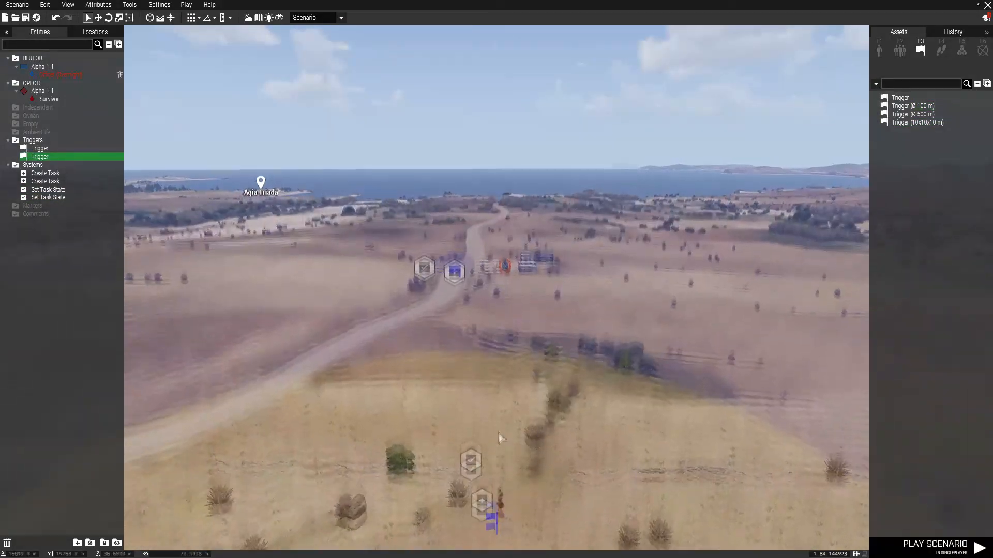
right_drag(496, 429, 501, 485)
drag(485, 334, 485, 315)
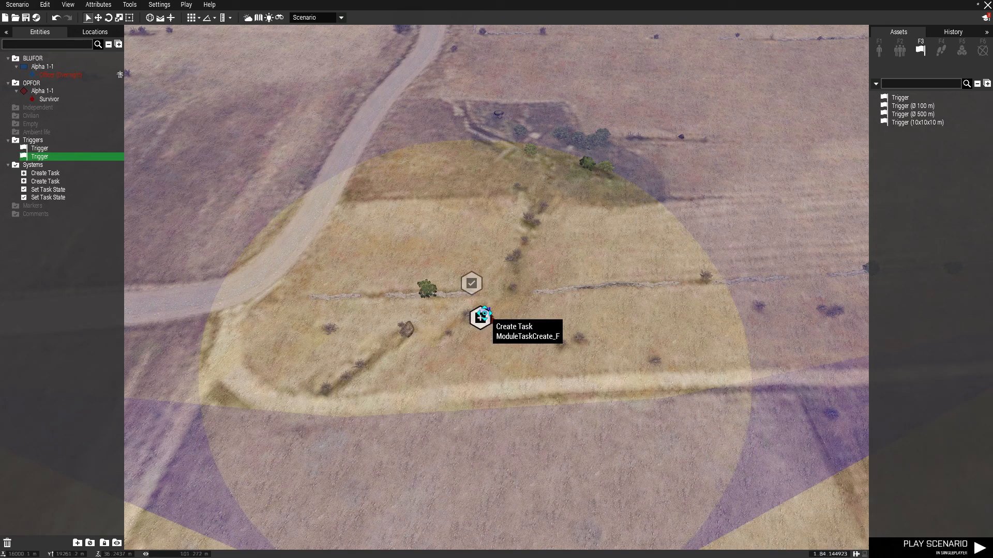
Step: Set the 100 m trigger to activate when OPFOR is Not Present, make it server only and accept
double_click(486, 314)
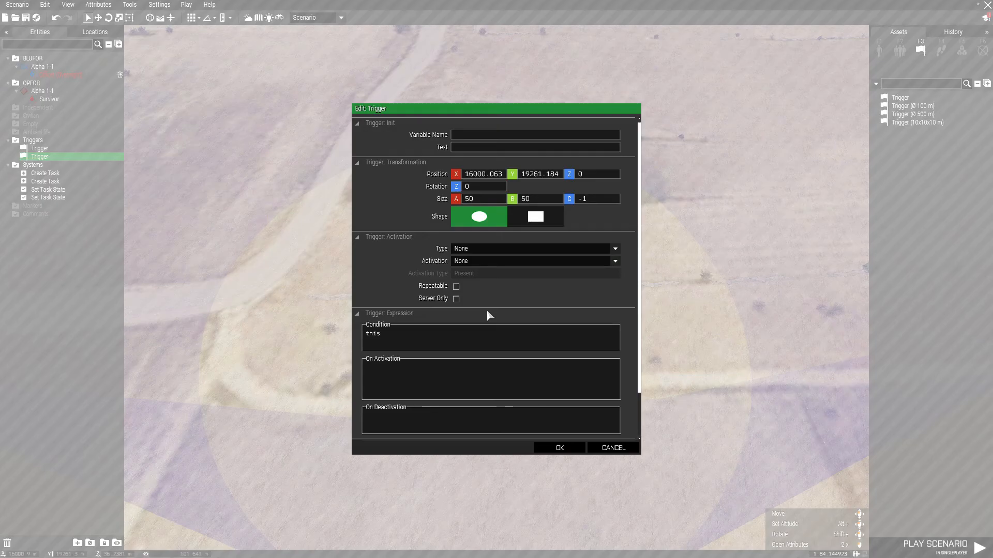
click(486, 260)
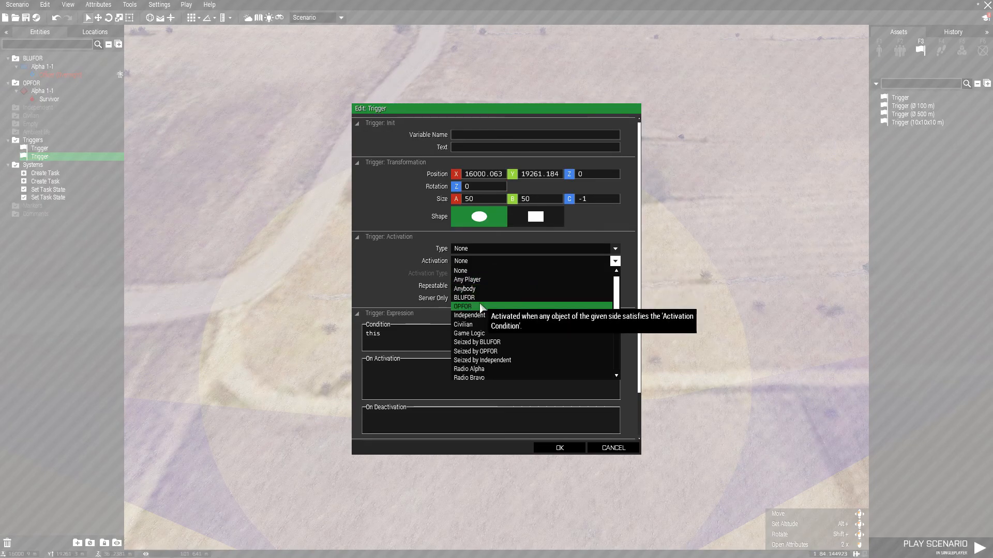
click(482, 307)
click(479, 273)
click(484, 294)
click(456, 299)
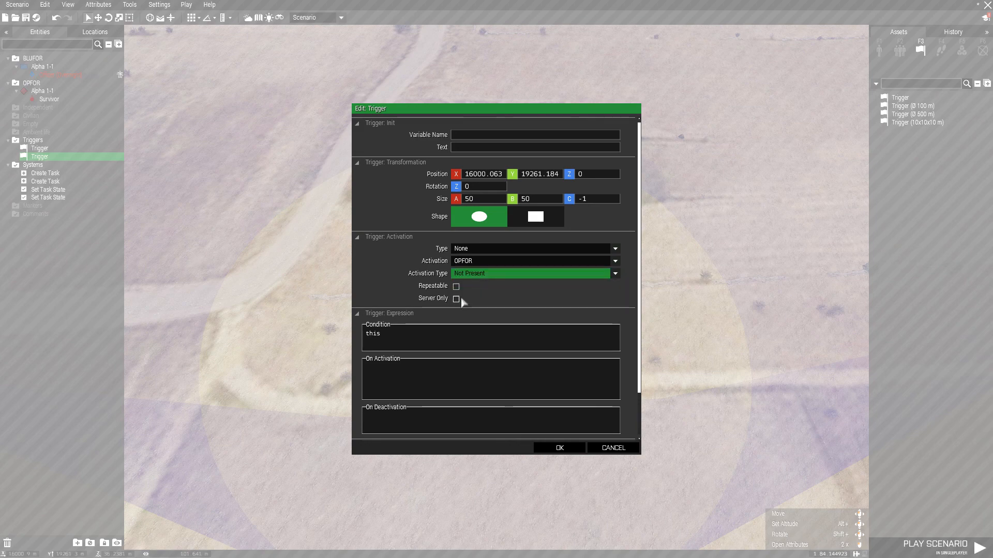
click(559, 448)
Step: Sync the 100 m trigger to the Set Task State module near the survivor
scroll(475, 312, up, 5)
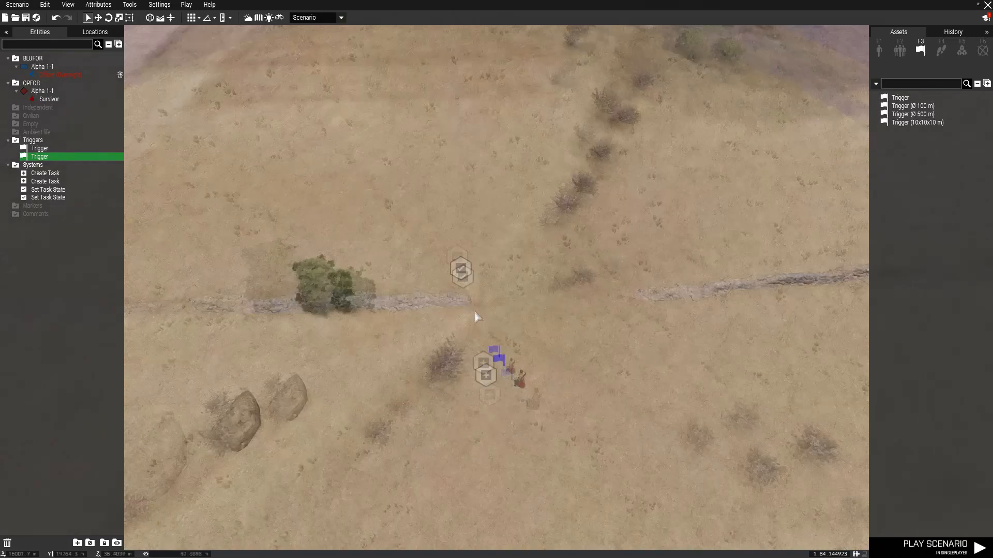
right_click(516, 392)
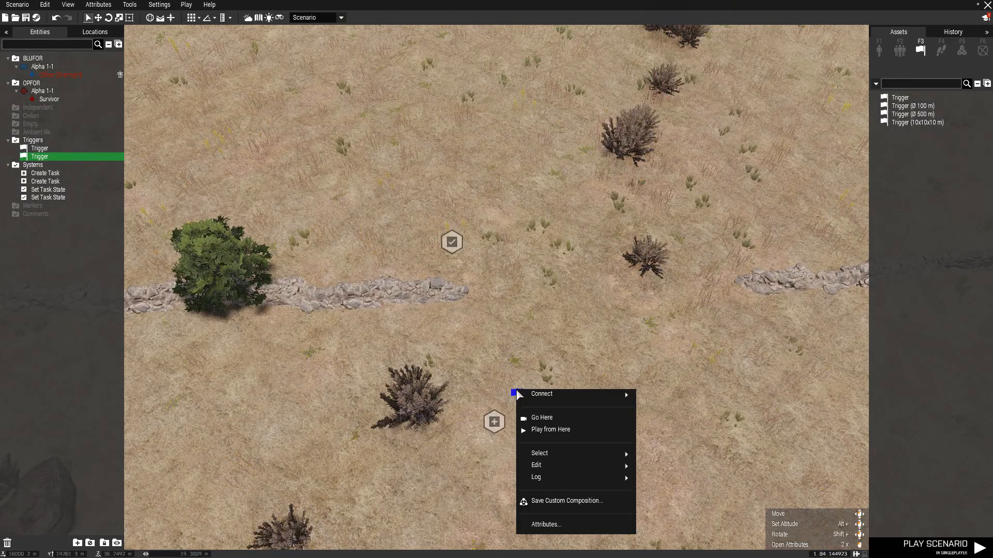
mouse_move(569, 394)
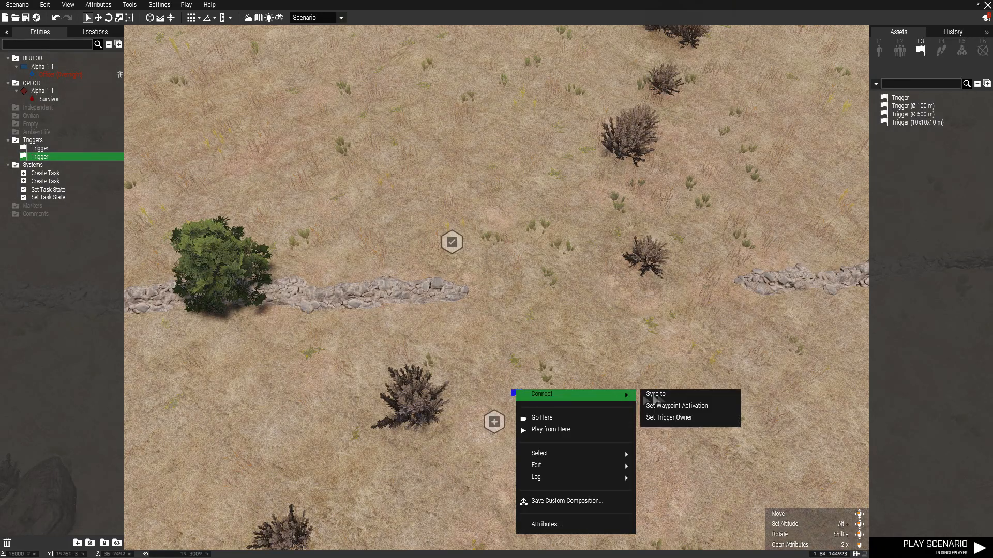
click(659, 395)
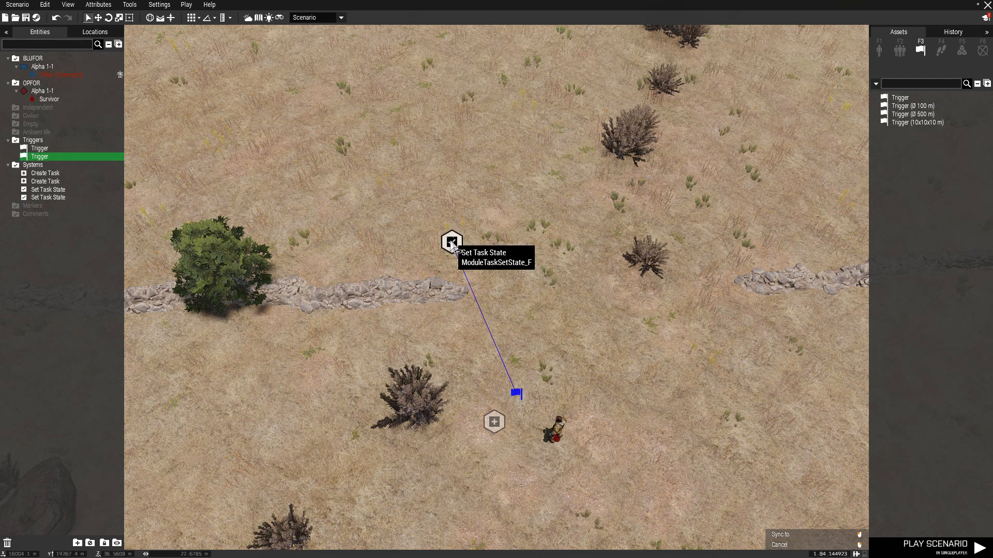
Step: Sync the Set Task State module near the survivor to the second Create Task module
right_click(452, 242)
mouse_move(490, 246)
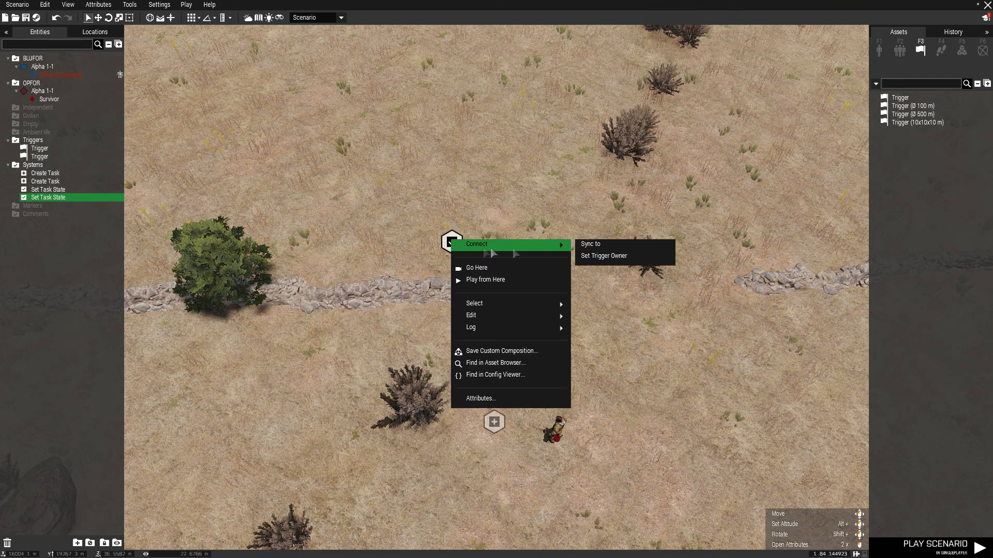
click(643, 249)
click(494, 421)
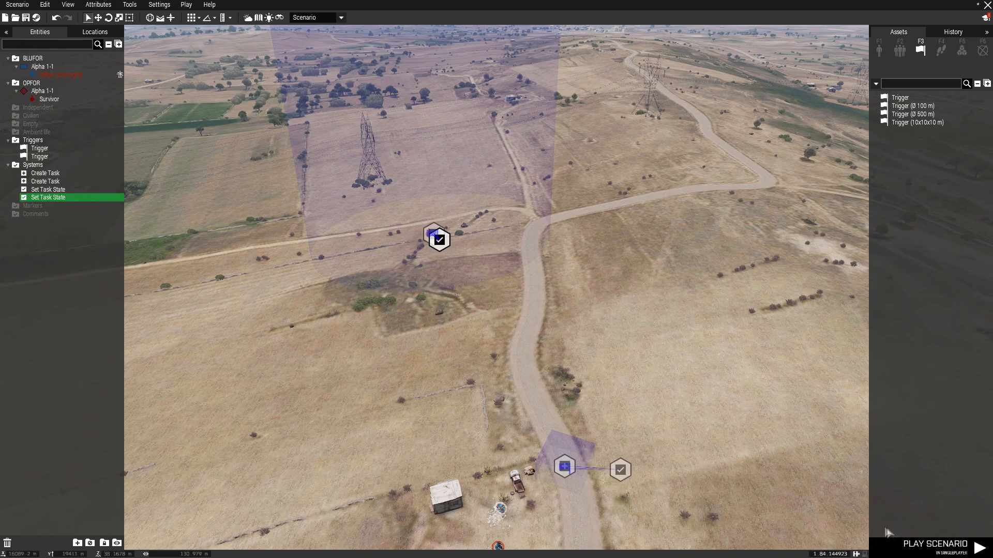
Step: Play the scenario in singleplayer and walk up the road into the trigger area to test the Move Here task
click(959, 549)
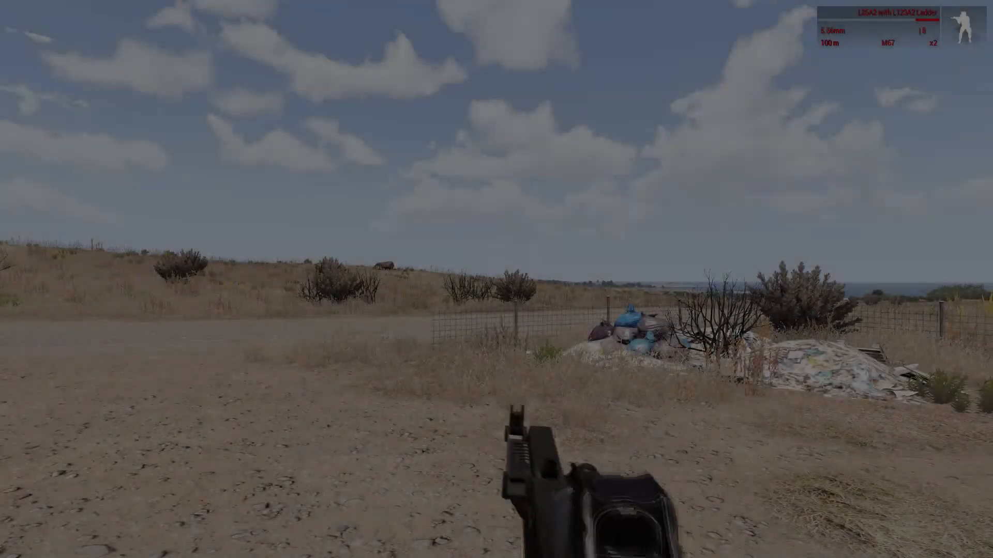
key(w)
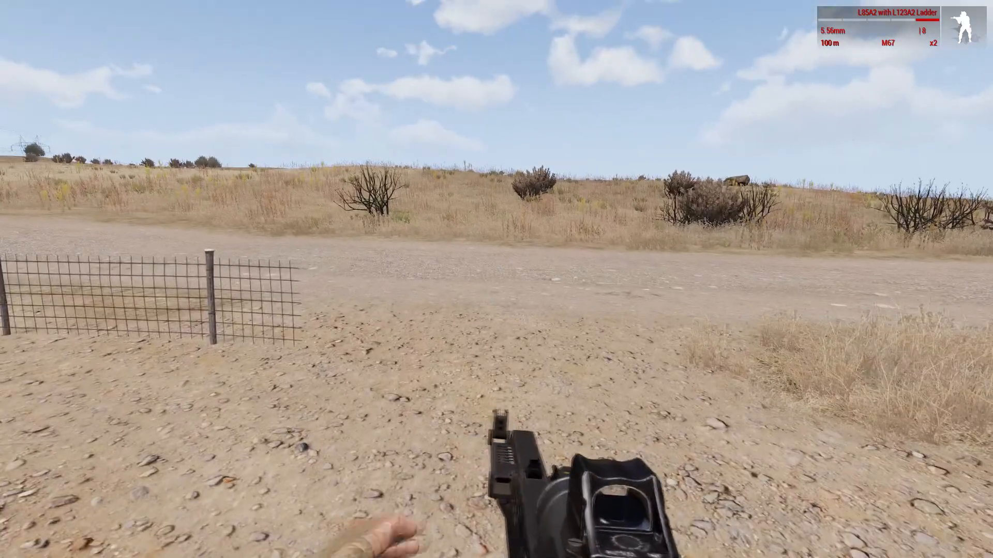
key(w)
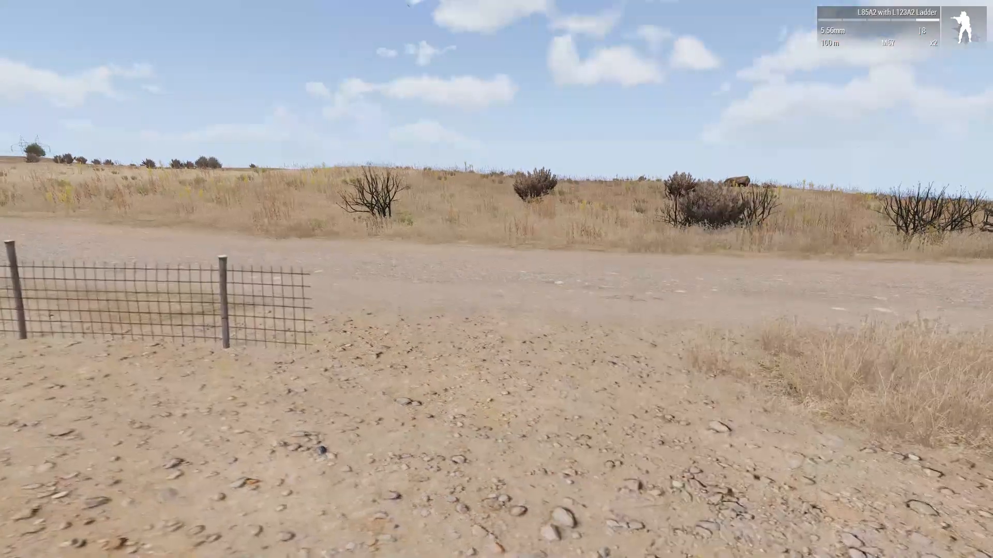
key(w)
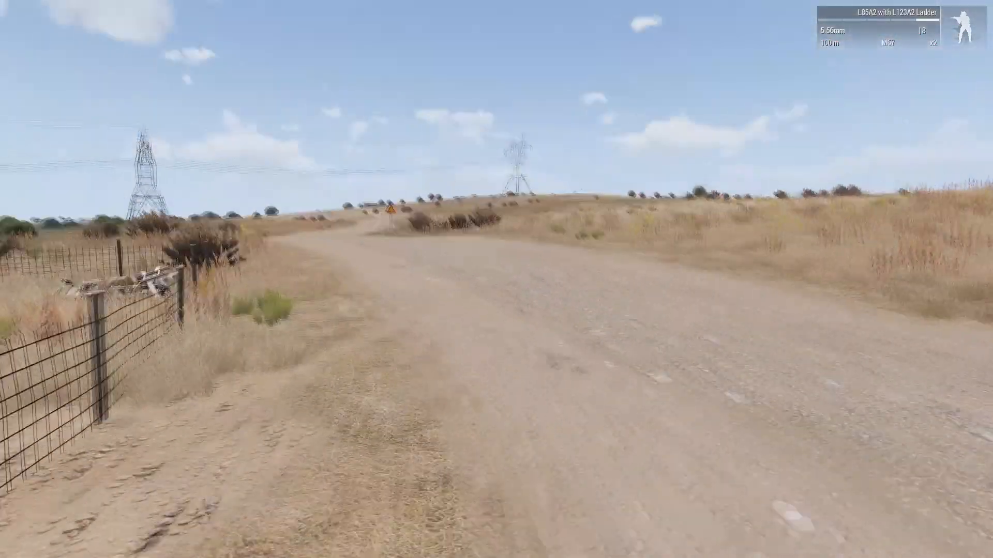
key(w)
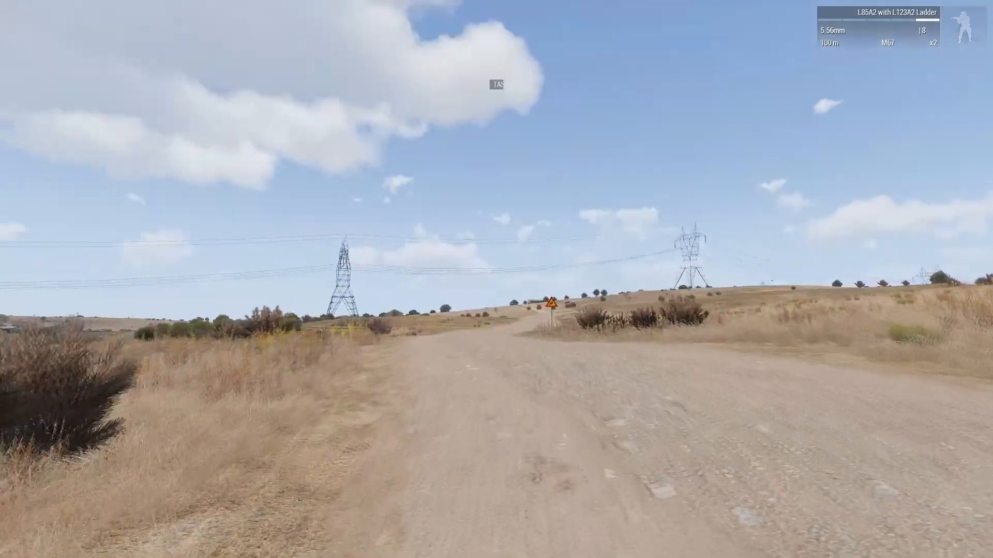
key(w)
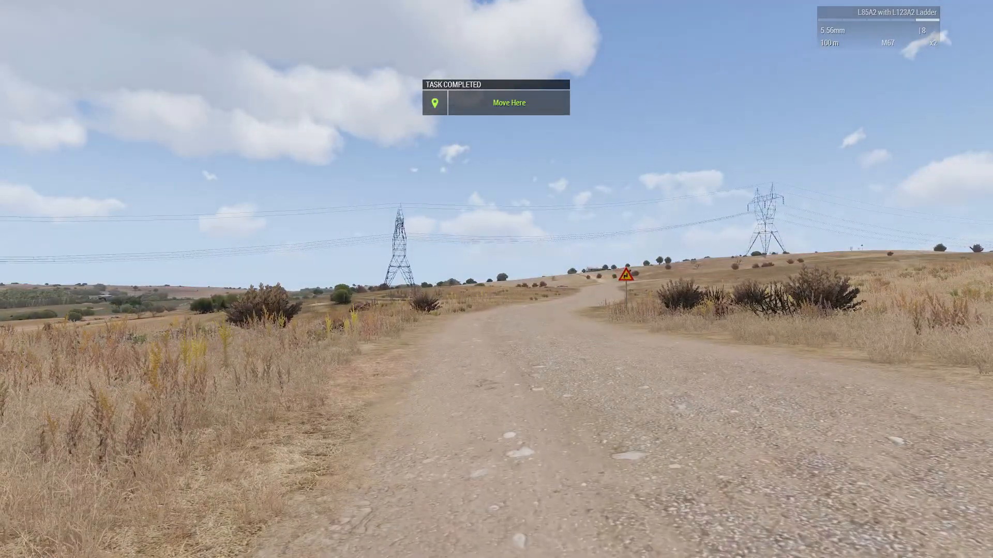
Step: Review the Move Here and Clear entries in the task list on the in-game map
key(m)
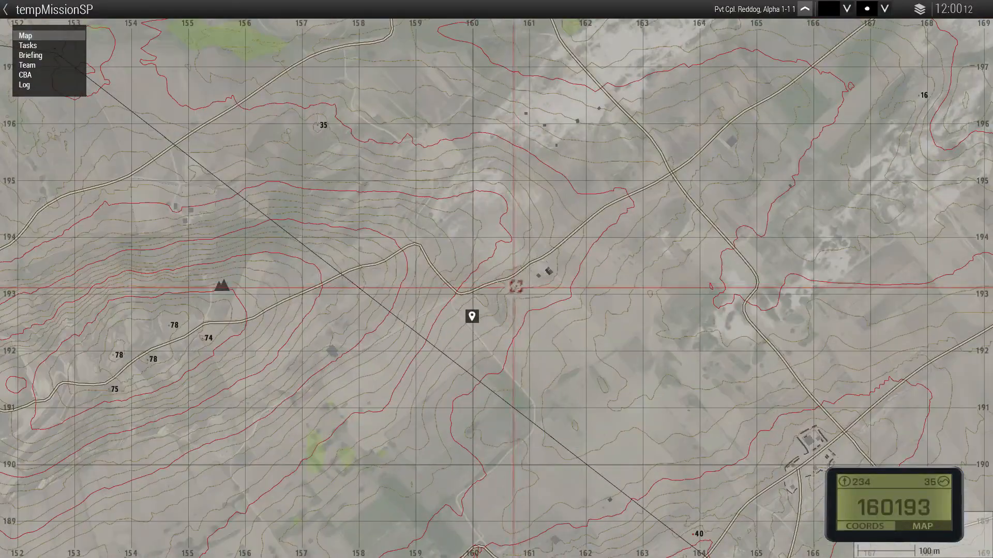
click(31, 46)
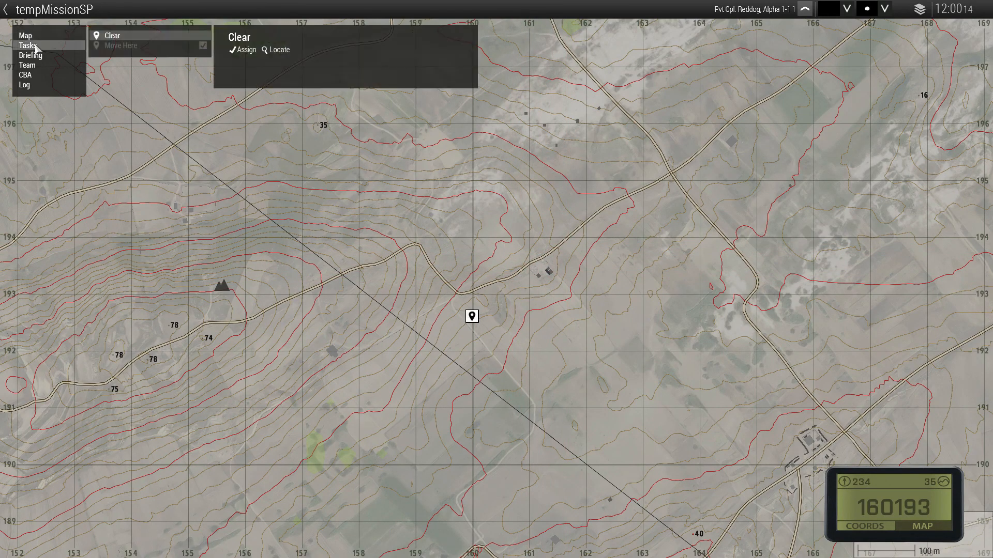
click(128, 47)
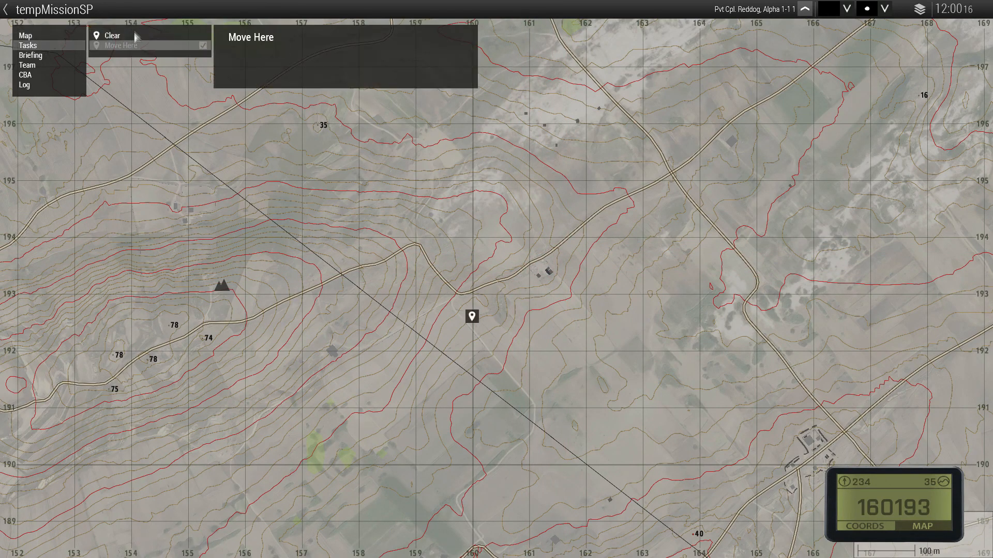
click(112, 35)
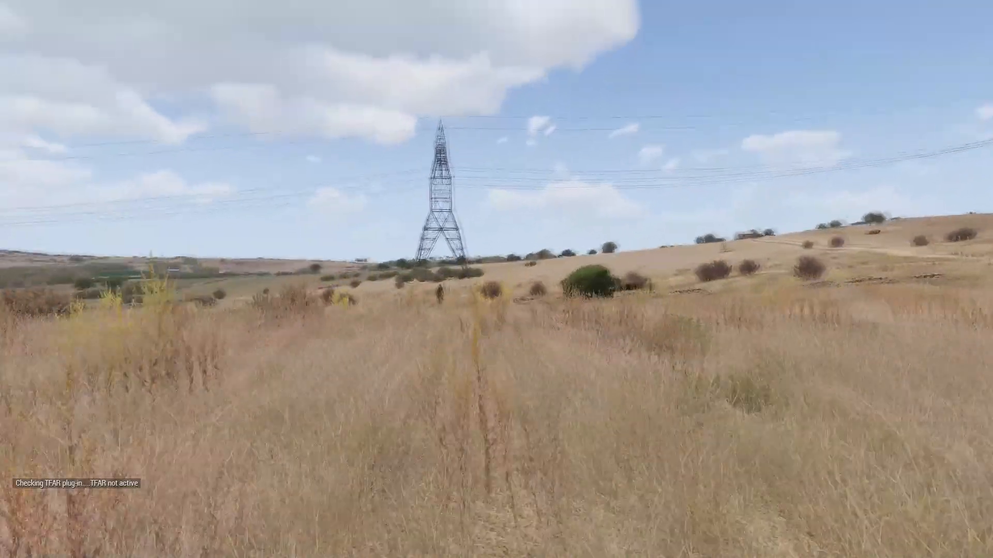
Step: Test the Clear task by throwing an M67 grenade at the enemy, look over the field and return to the editor
key(ctrl+g)
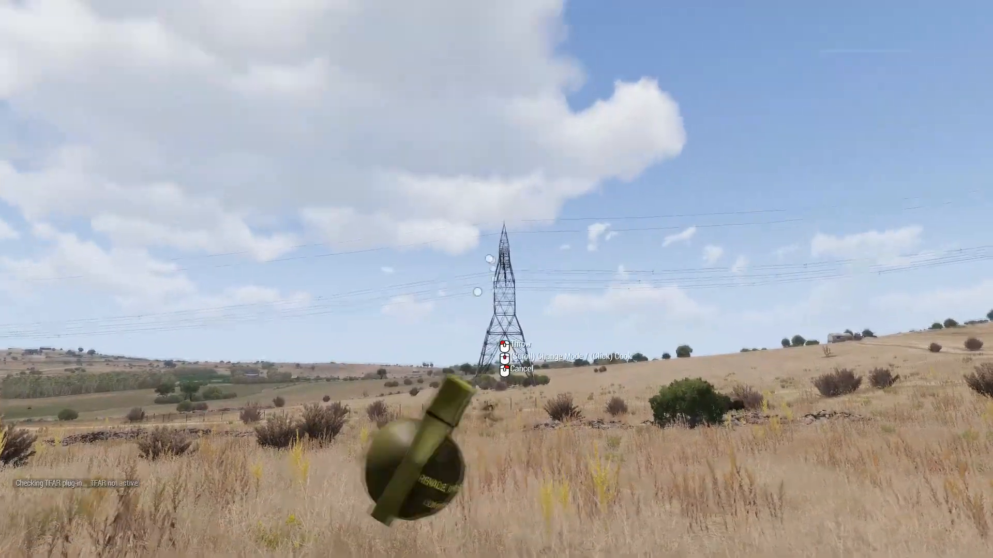
click(496, 279)
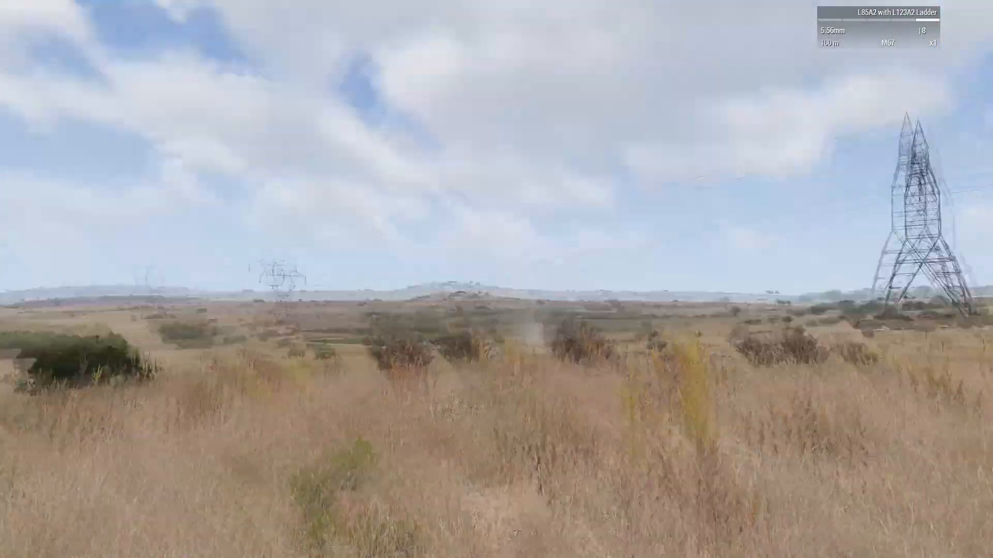
right_click(496, 279)
key(d)
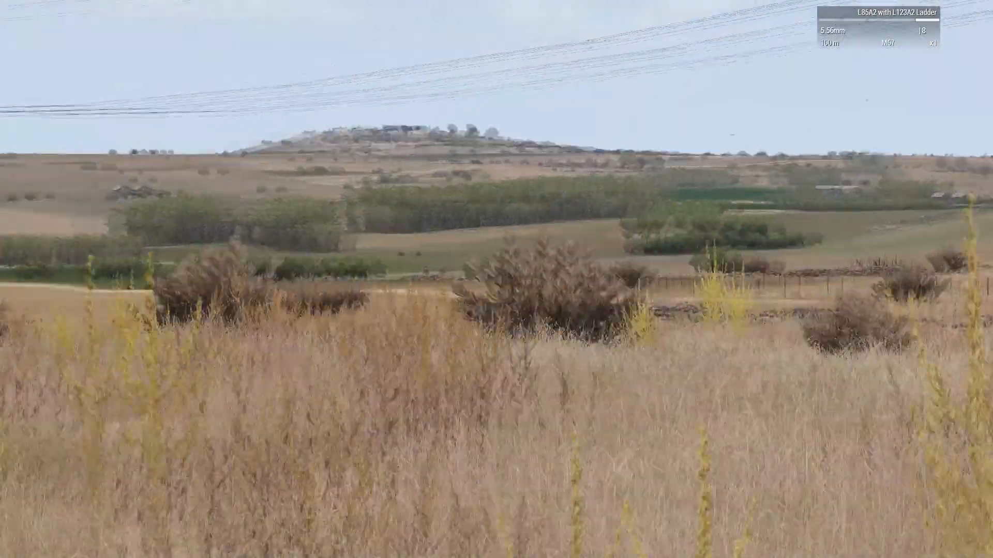
key(a)
right_click(496, 279)
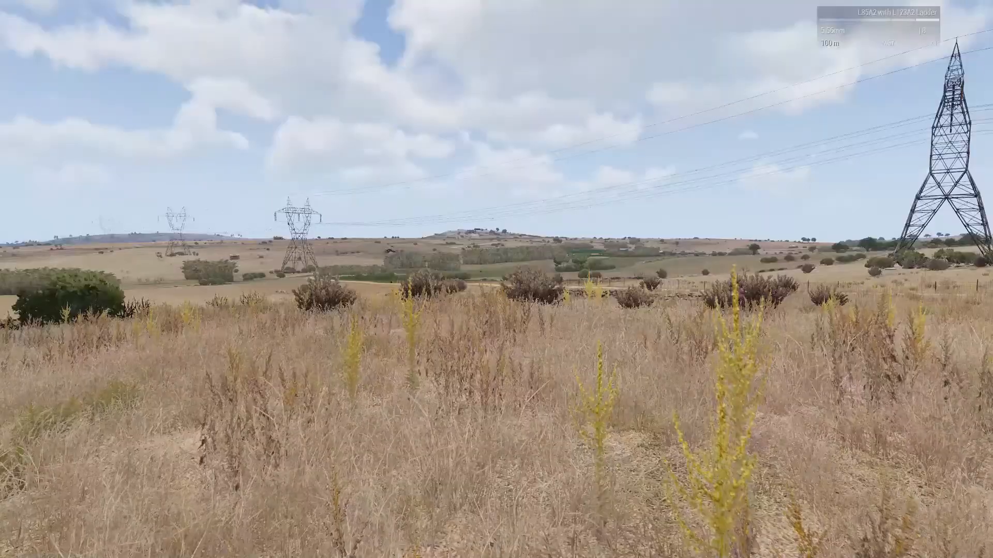
key(Escape)
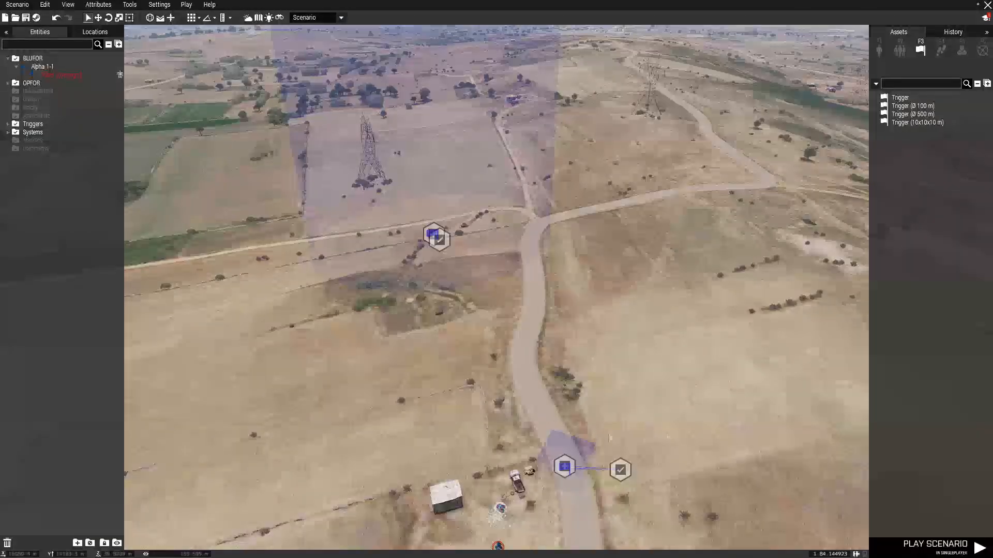
Step: Sync the small trigger on the road to the second Create Task module near the survivor
scroll(560, 425, up, 3)
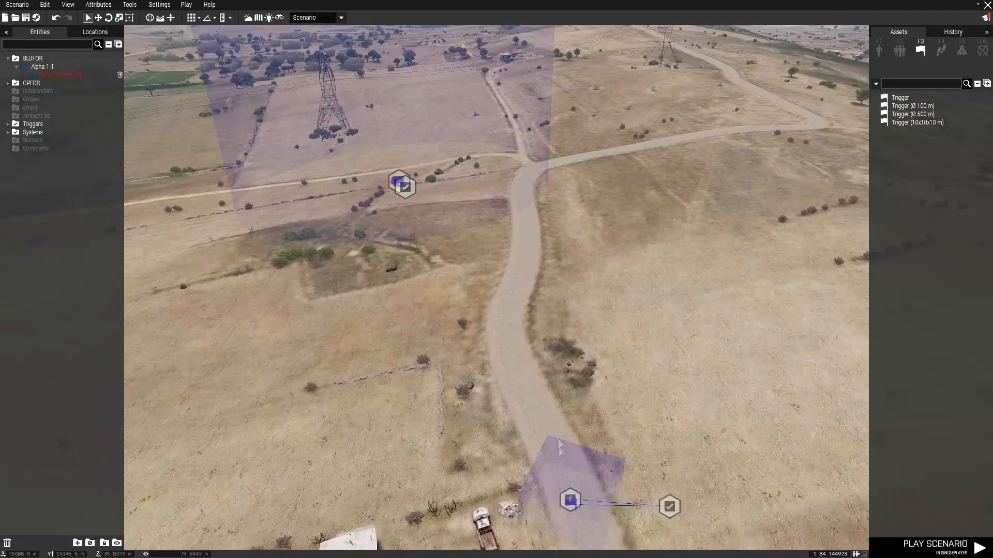
right_click(572, 505)
mouse_move(615, 422)
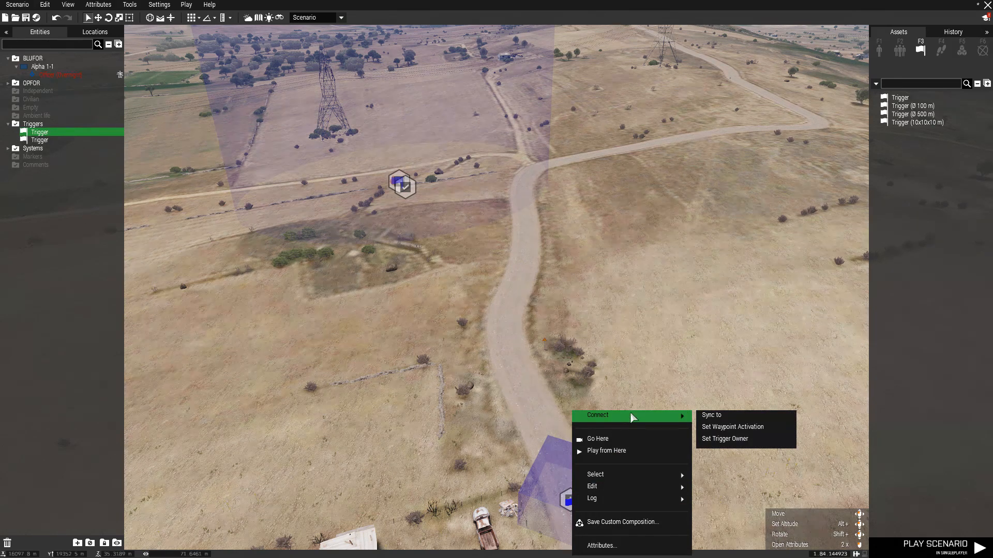
click(720, 416)
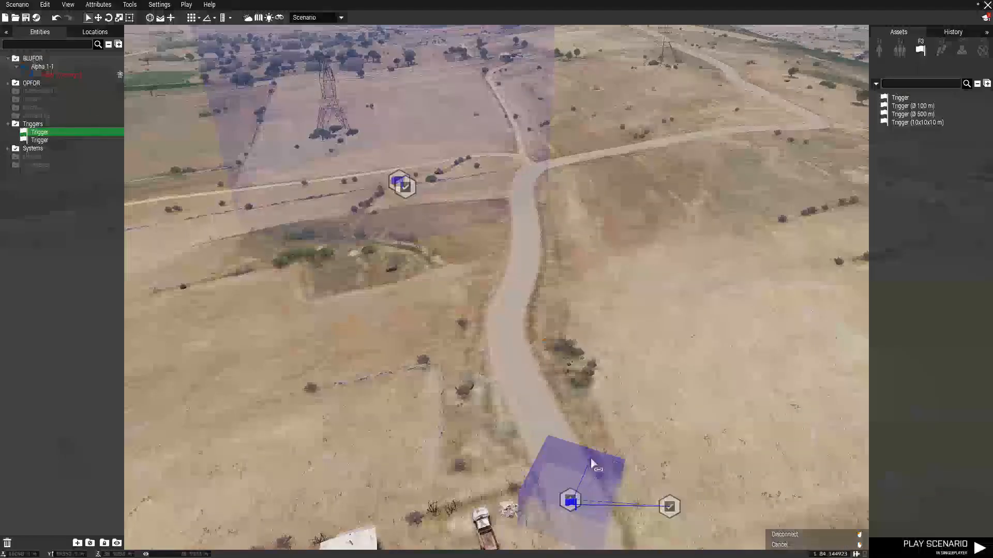
key(w)
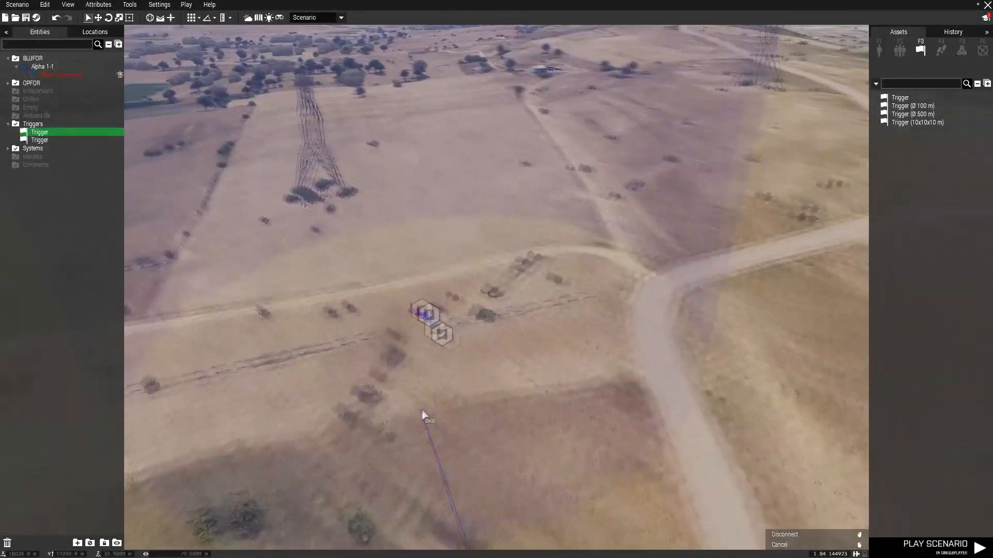
key(a)
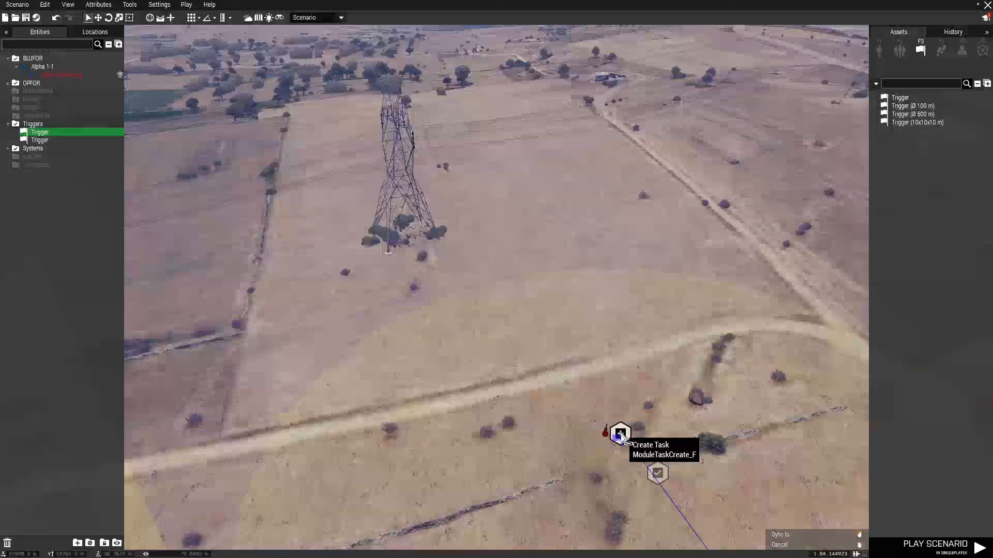
click(621, 435)
key(s)
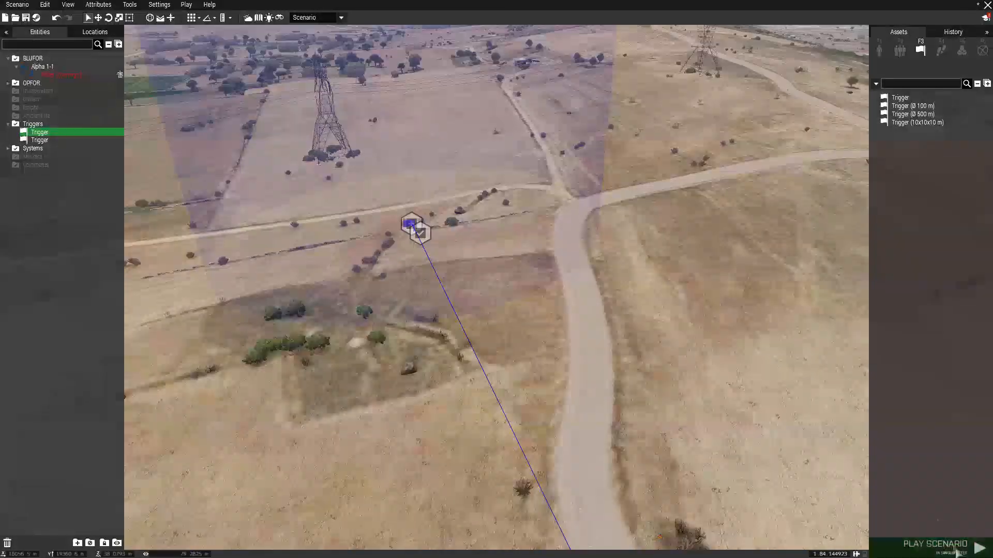
Step: Play the scenario again and check the task list on the map before reaching the move trigger
click(958, 551)
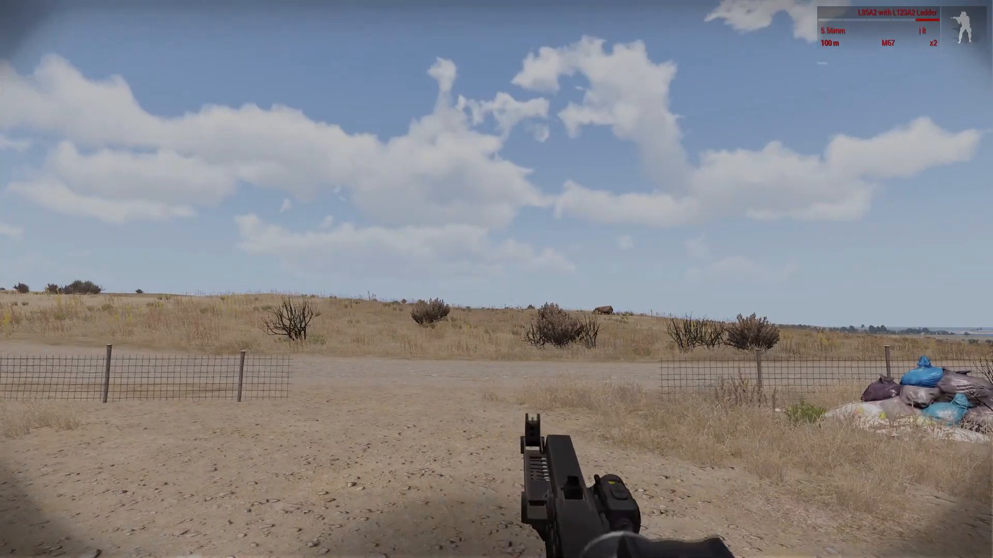
right_click(496, 279)
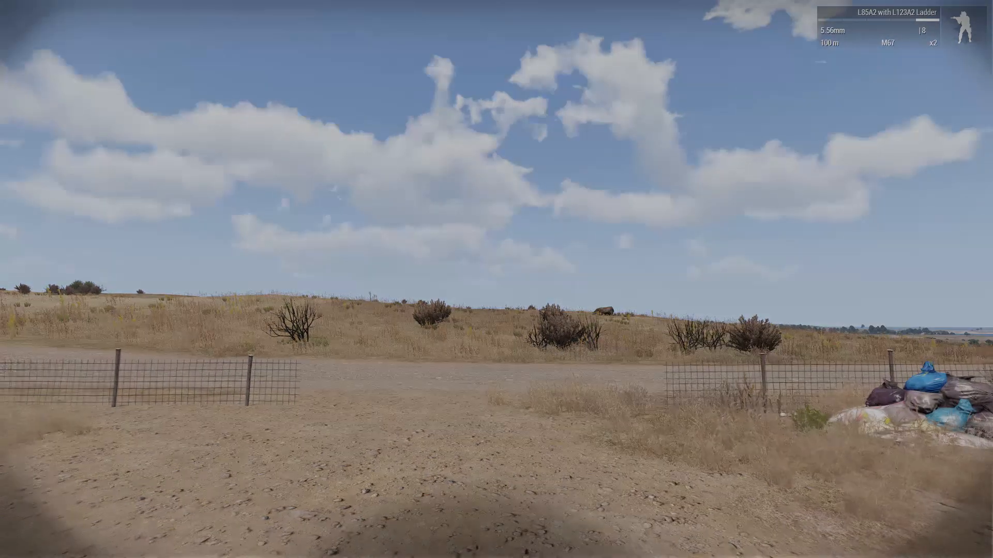
key(w)
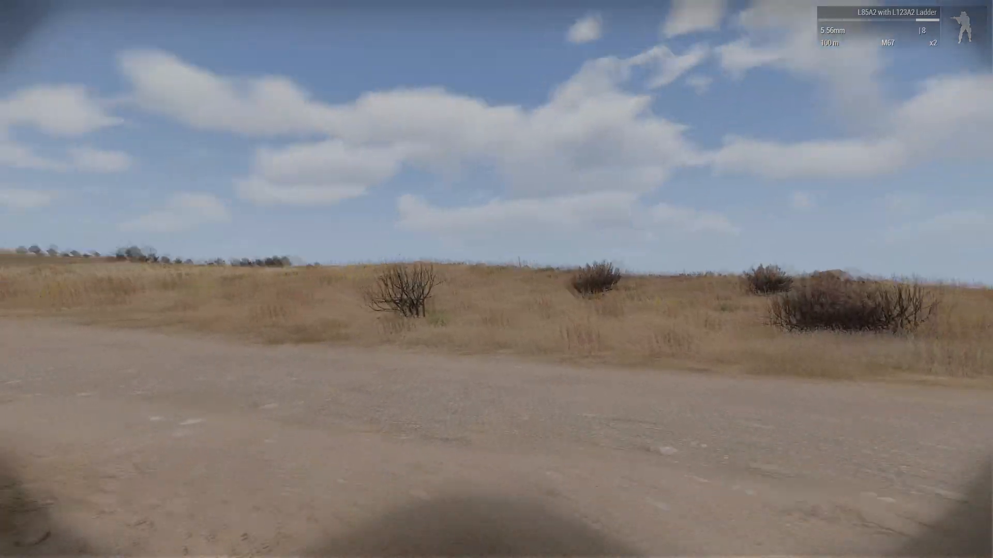
key(m)
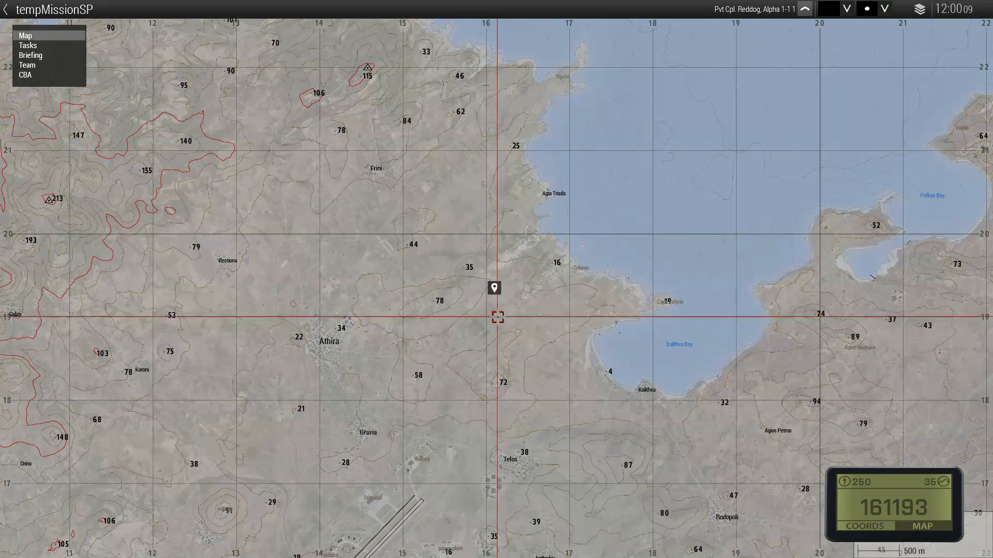
click(495, 292)
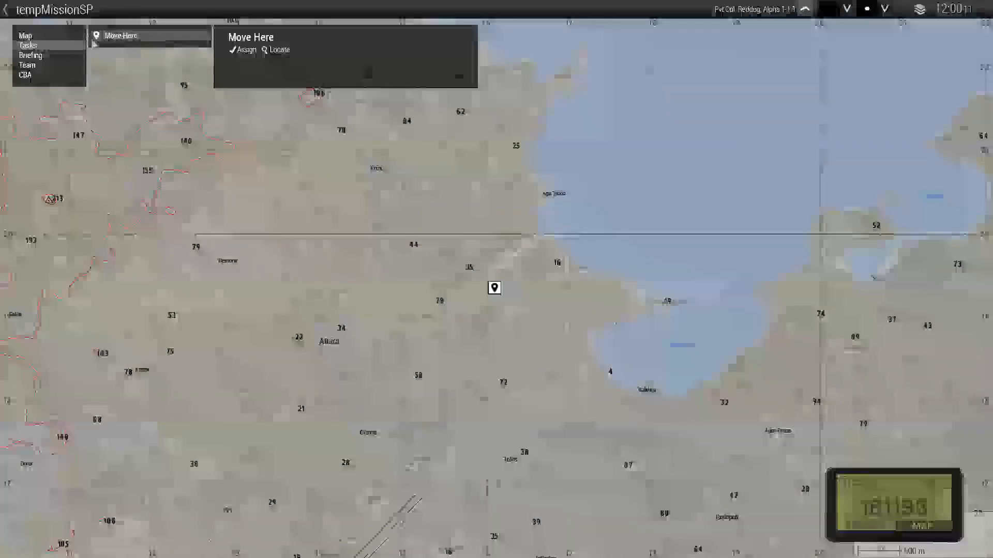
key(m)
Step: Walk up the road into the move trigger area to complete Move Here, and recheck the task list on the map
key(w)
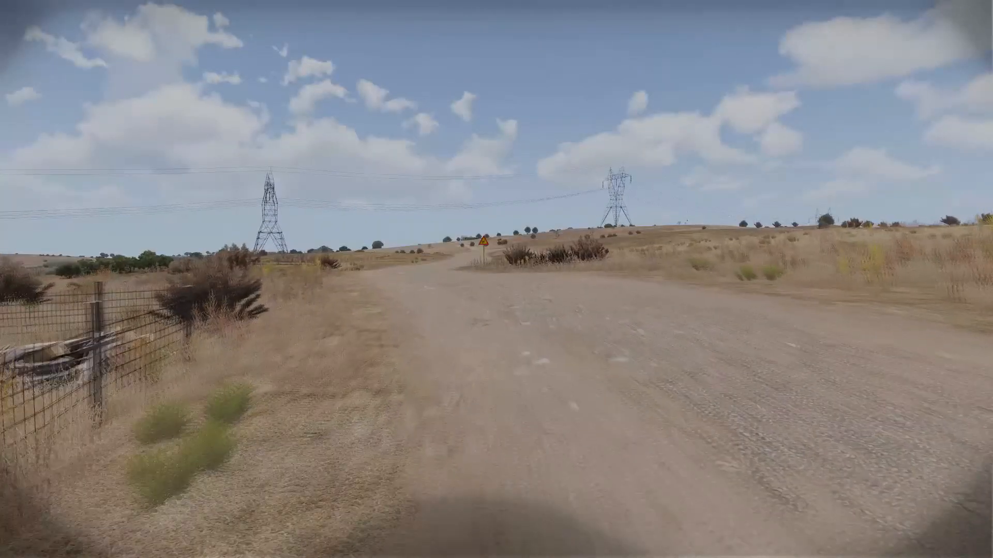
key(w)
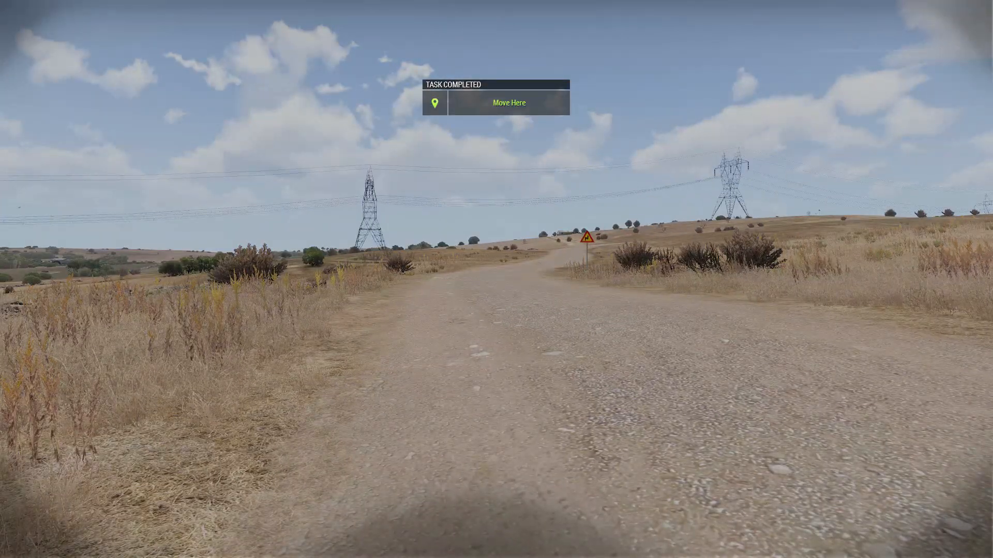
key(m)
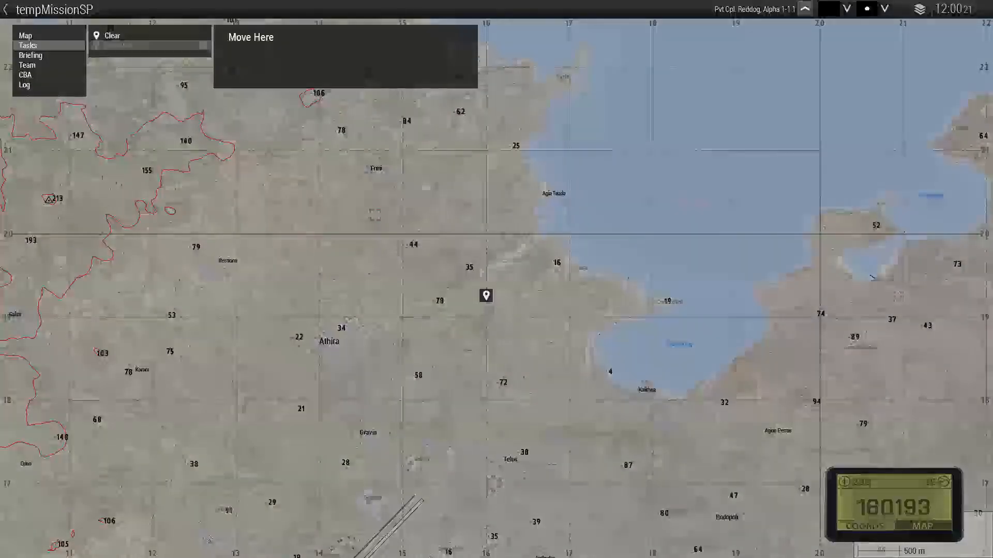
key(m)
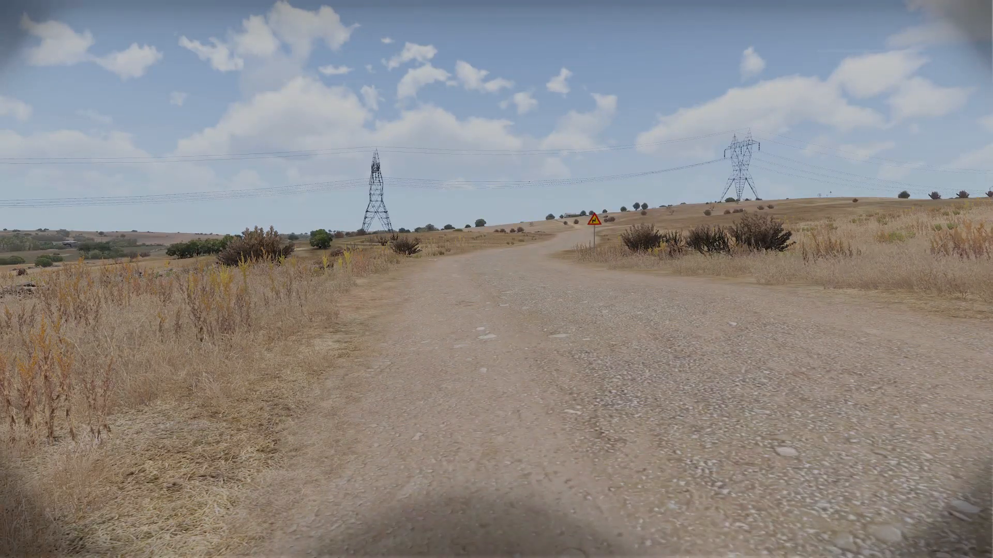
Step: Advance along the road and across the field toward the survivor in front of the pylon
key(w)
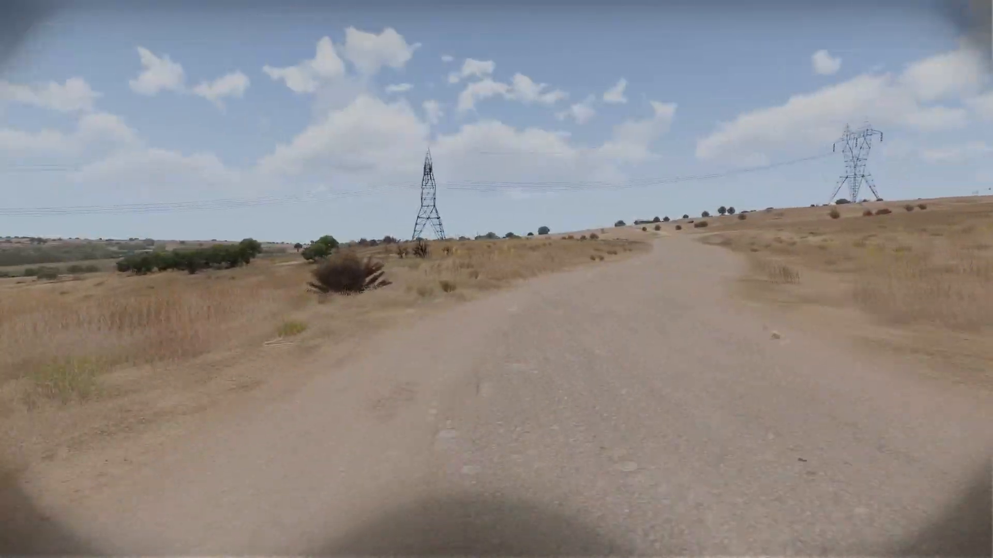
key(w)
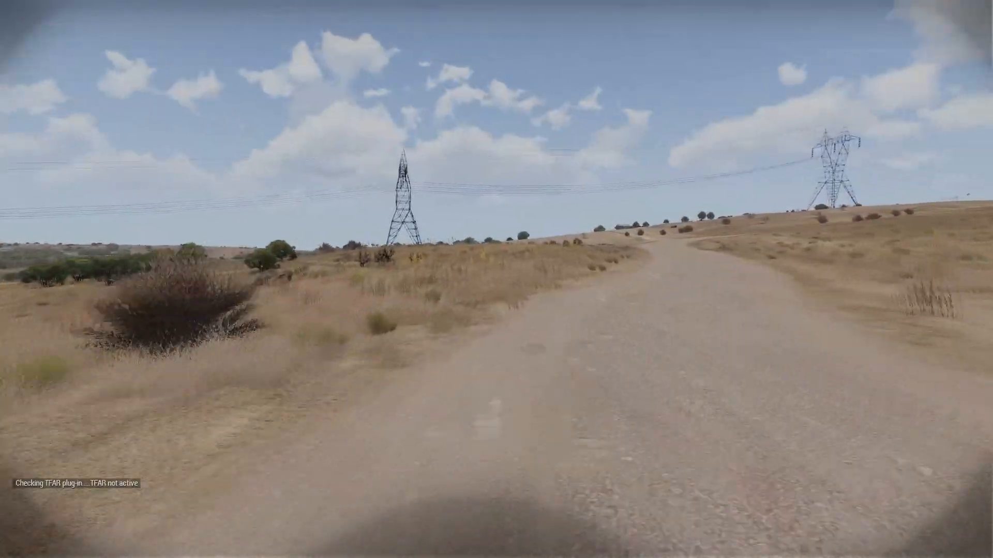
key(w)
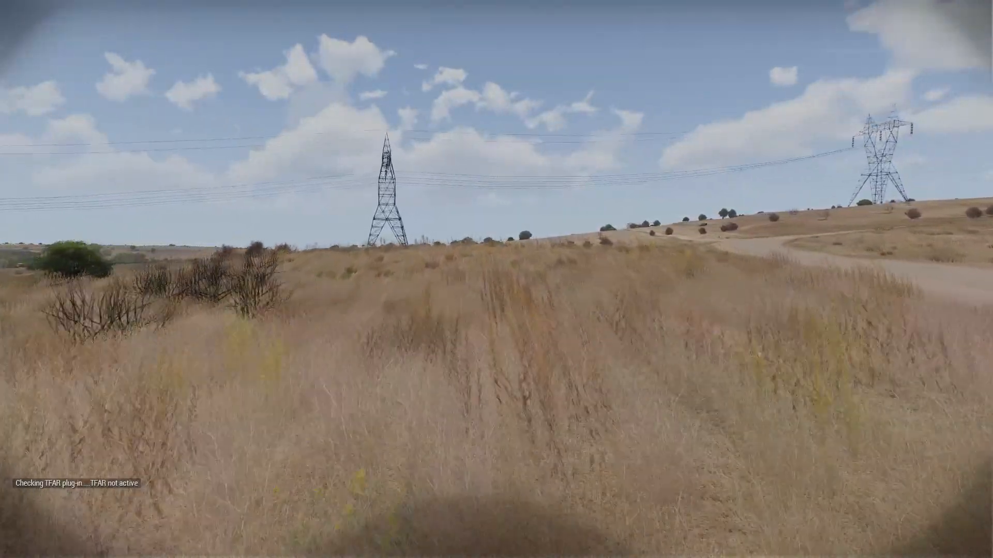
key(w)
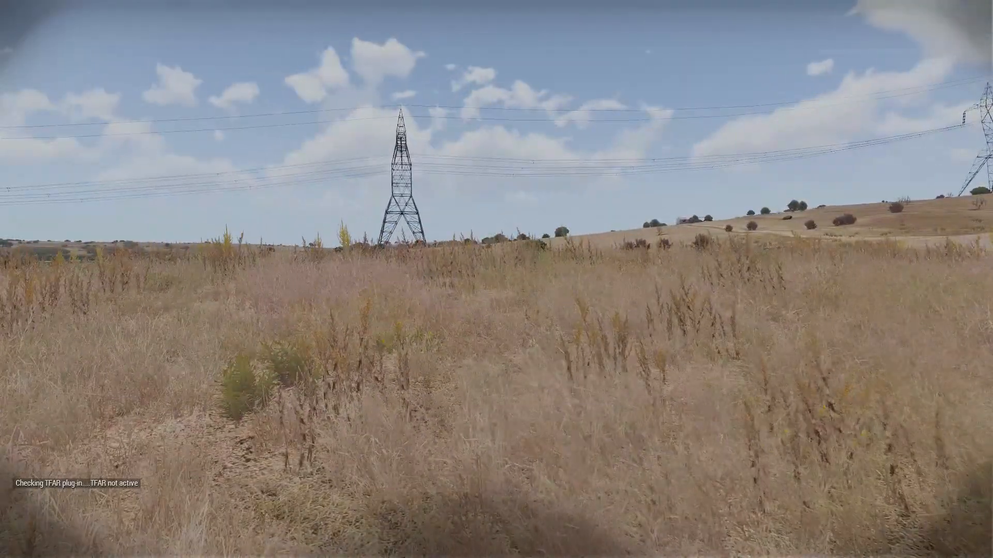
key(w)
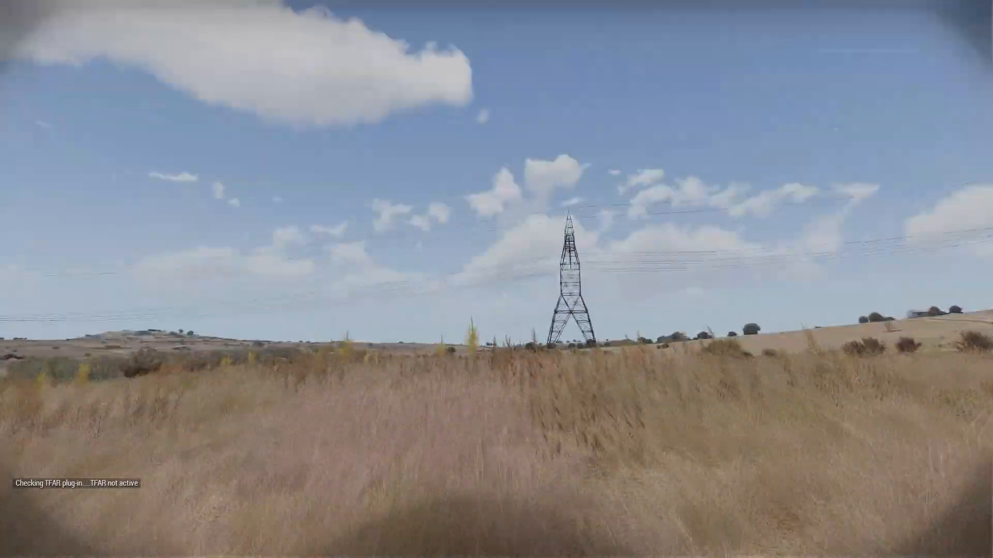
key(w)
key(w)
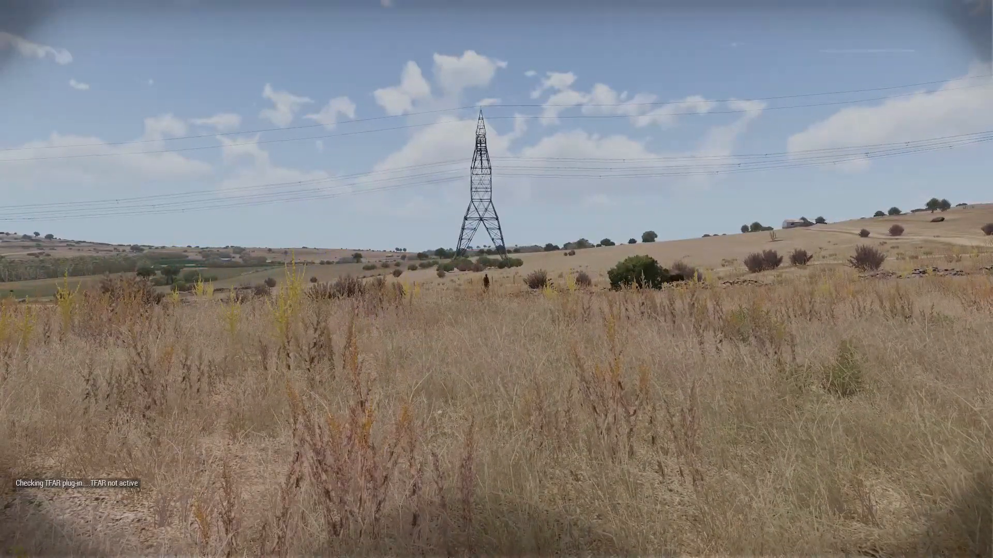
Step: Shoot the survivor through the rifle sight and advance to test the Clear task's completion
right_click(497, 279)
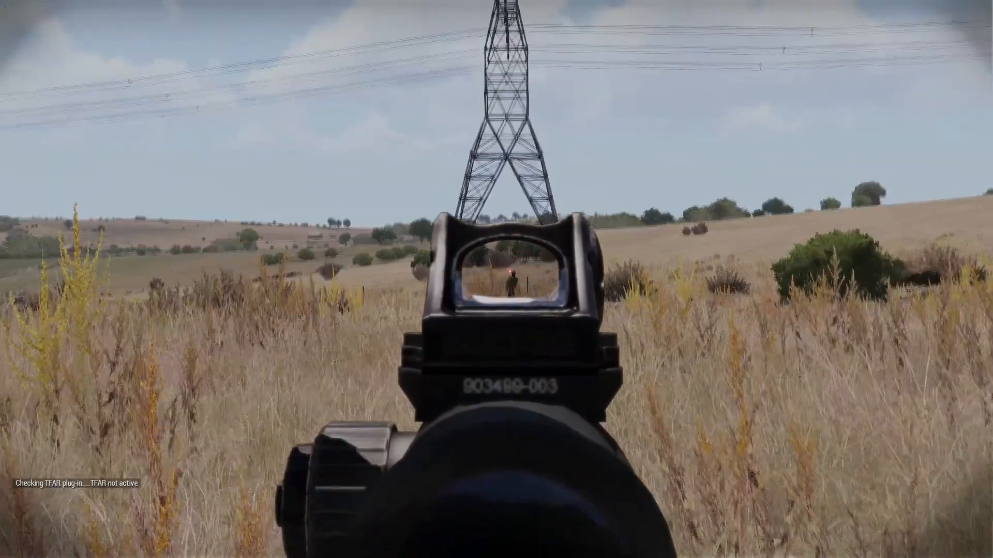
click(496, 279)
key(w)
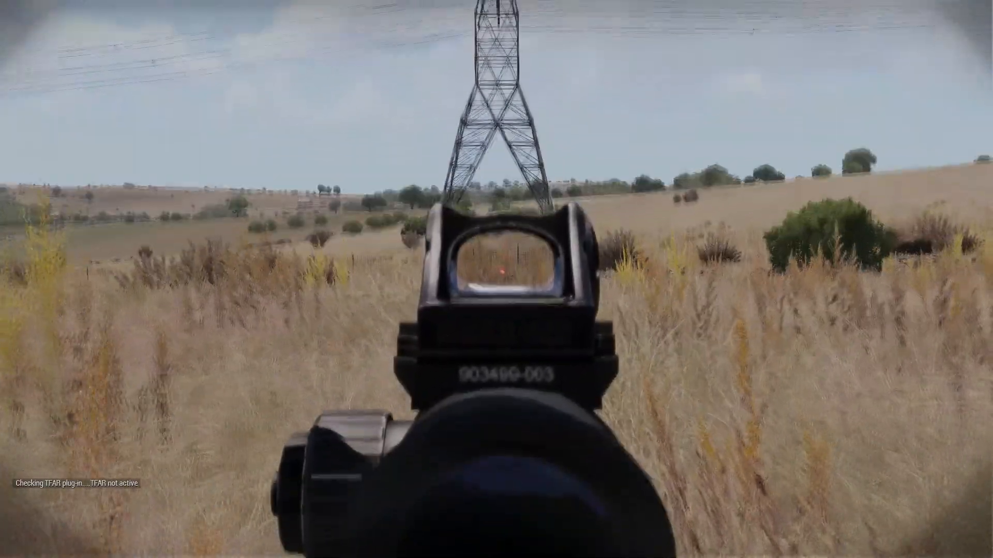
key(w)
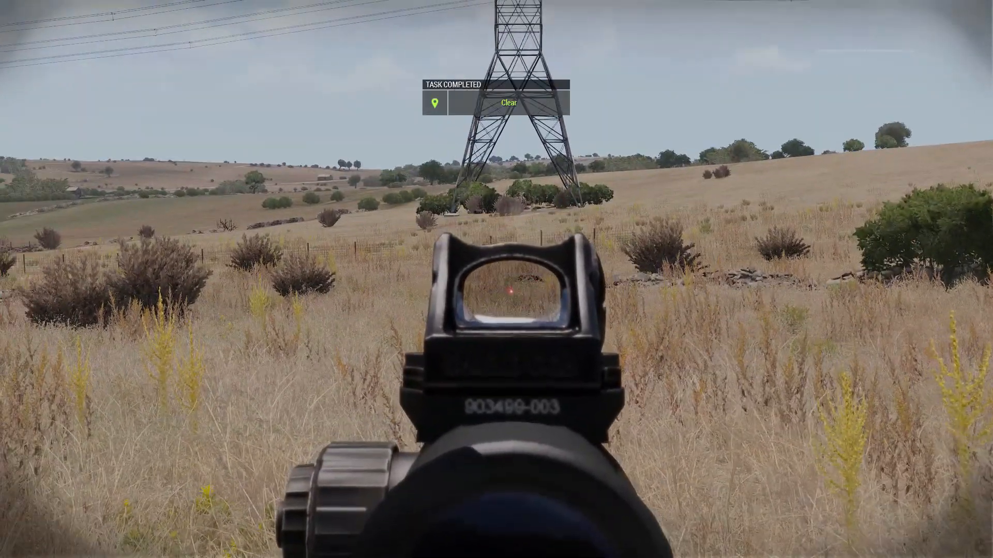
right_click(497, 279)
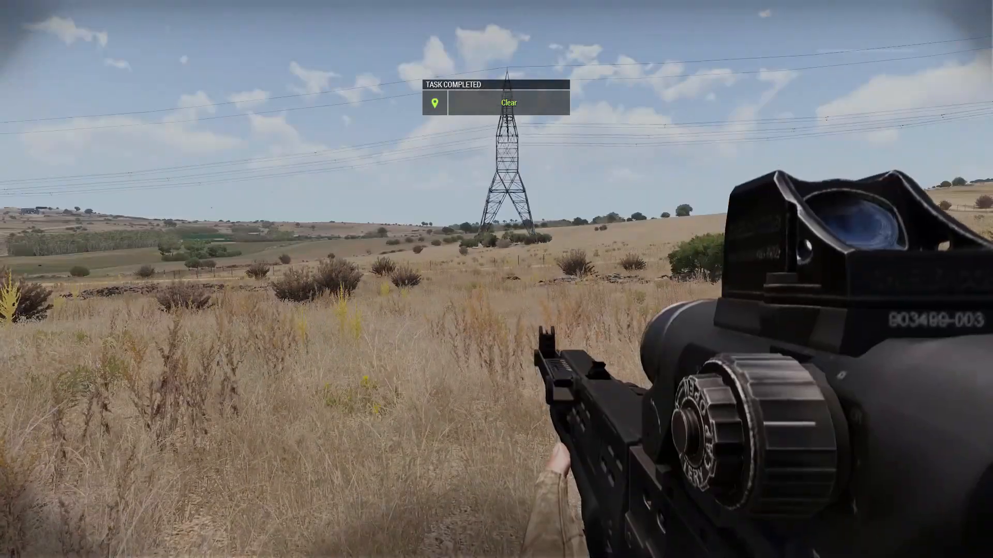